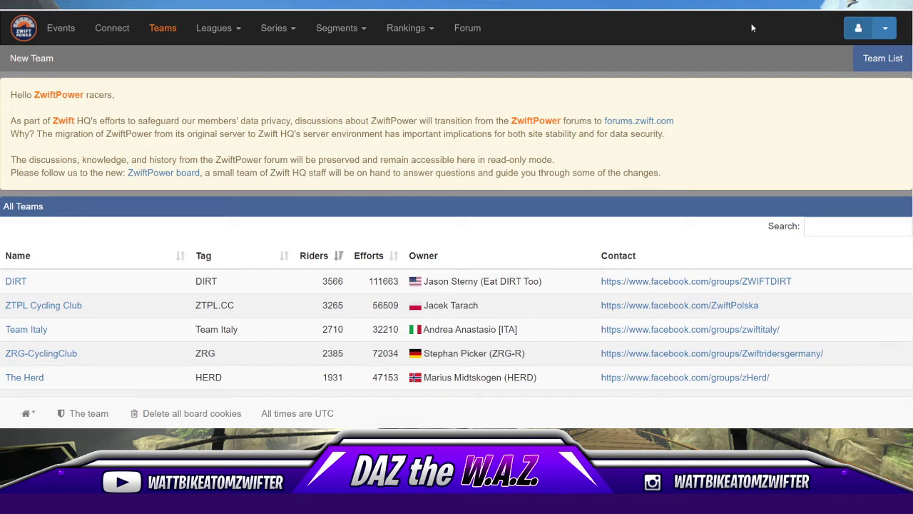
Start a new ZwiftPower account registration and agree to the registration terms.
left_click(888, 32)
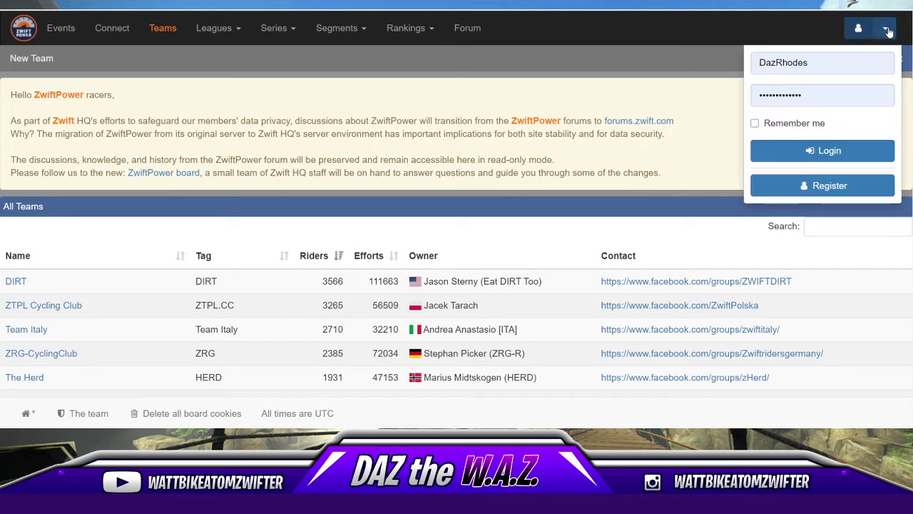
left_click(829, 187)
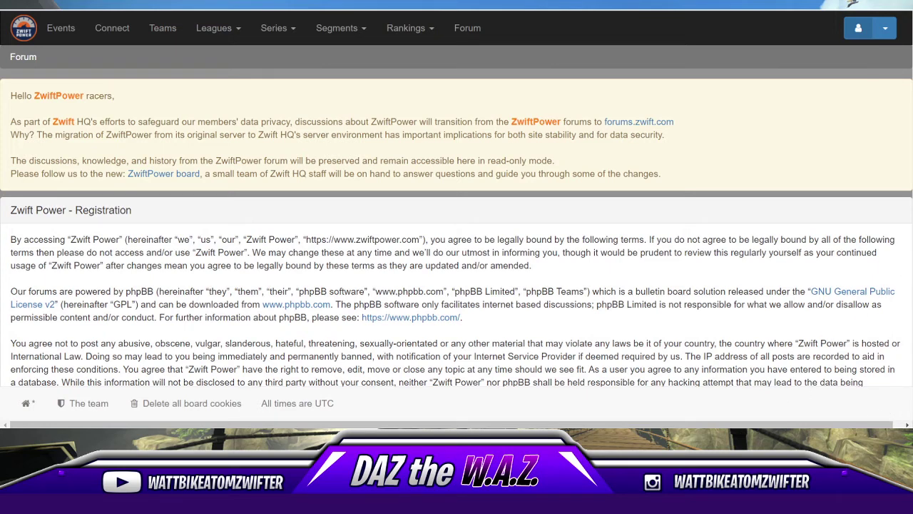
scroll(457, 214, "down", 2)
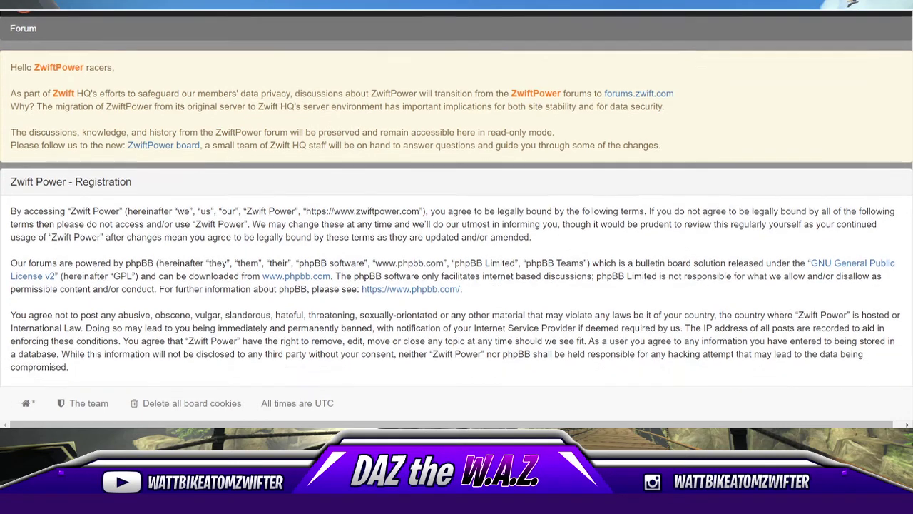
scroll(456, 214, "down", 1)
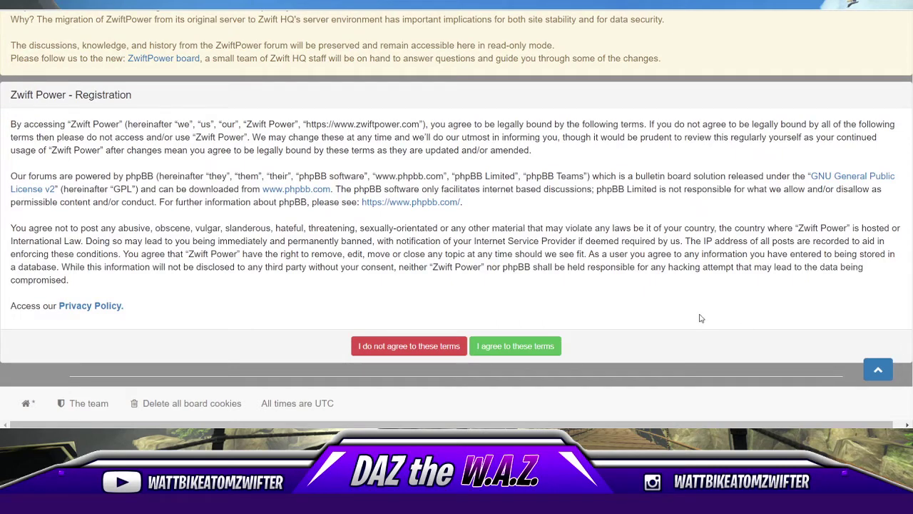
left_click(535, 348)
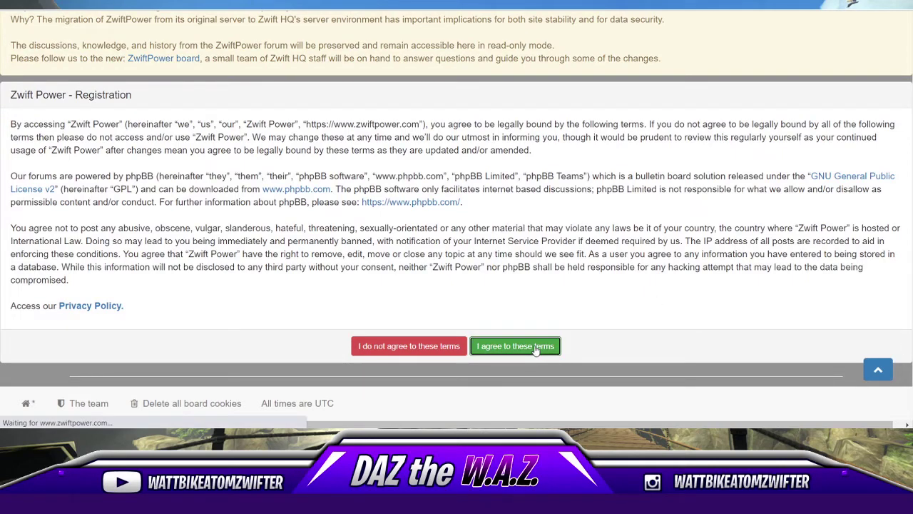
Review the registration form from the username, email and password fields through timezone to the confirmation code section.
scroll(525, 300, "down", 3)
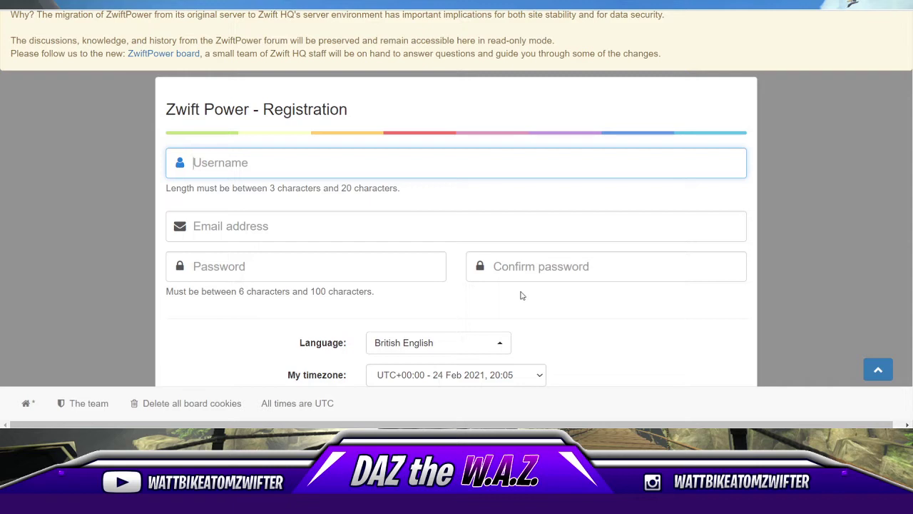
scroll(521, 295, "down", 3)
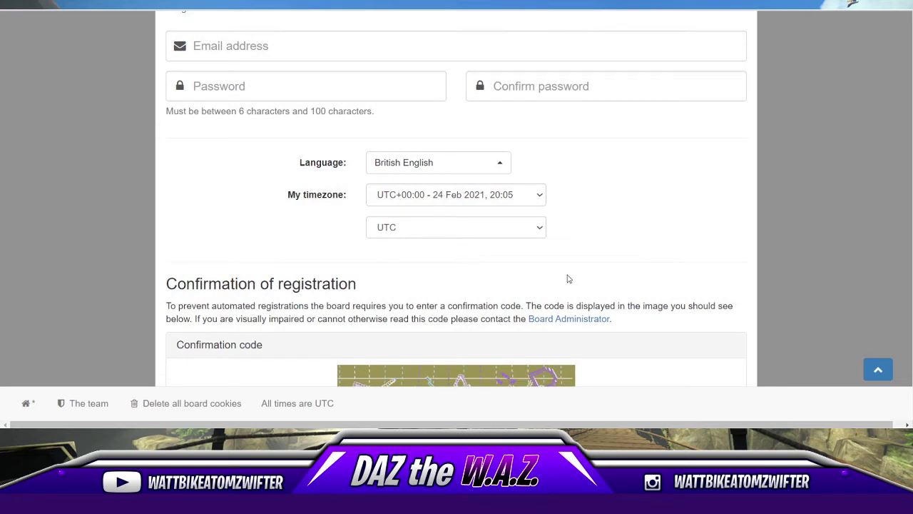
scroll(590, 258, "down", 3)
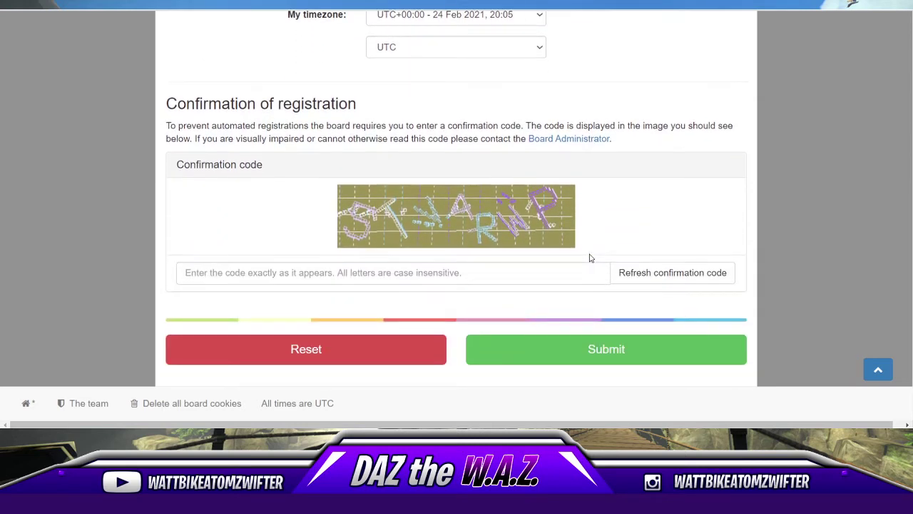
scroll(590, 259, "down", 3)
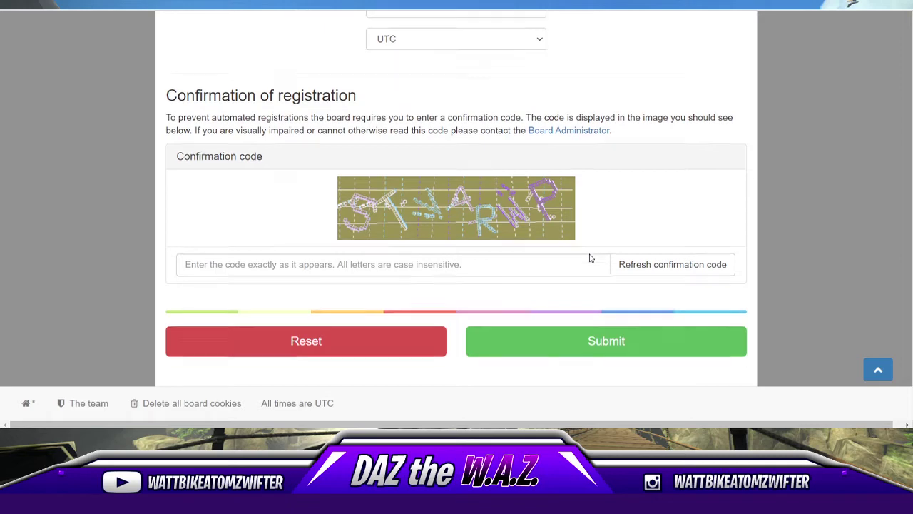
scroll(590, 258, "up", 2)
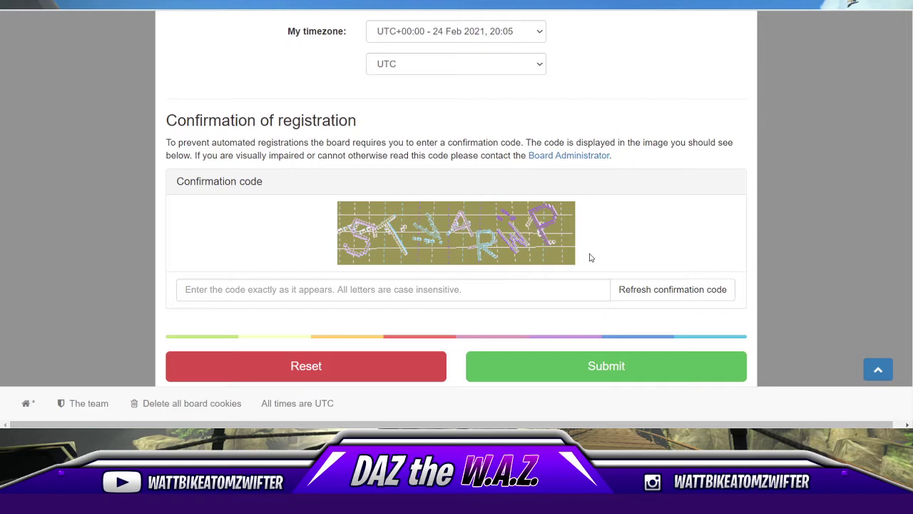
scroll(590, 258, "up", 10)
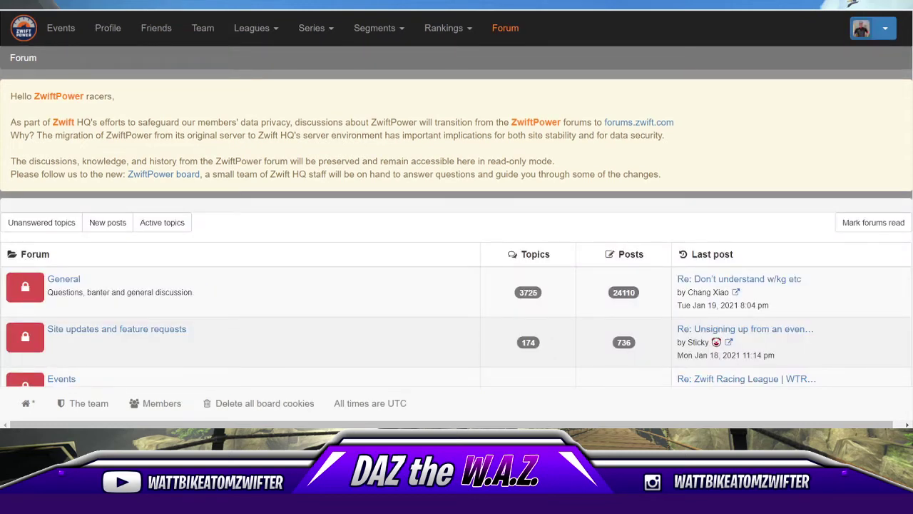
Open the account's Zwift Profile and refresh it with the latest data from Zwift.
left_click(883, 30)
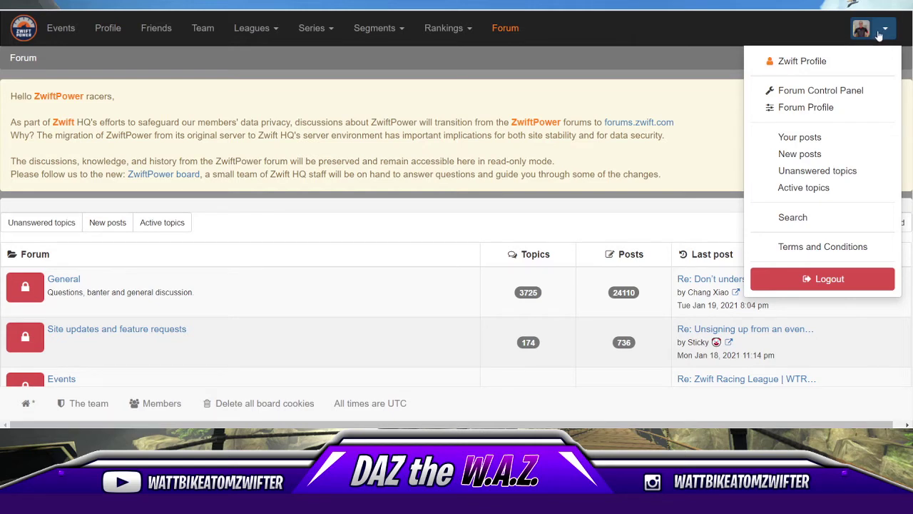
left_click(810, 62)
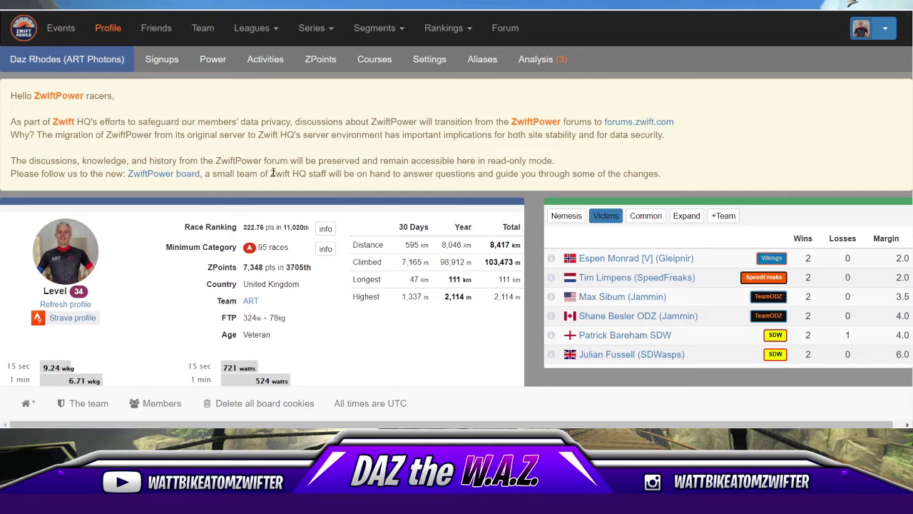
scroll(285, 172, "down", 1)
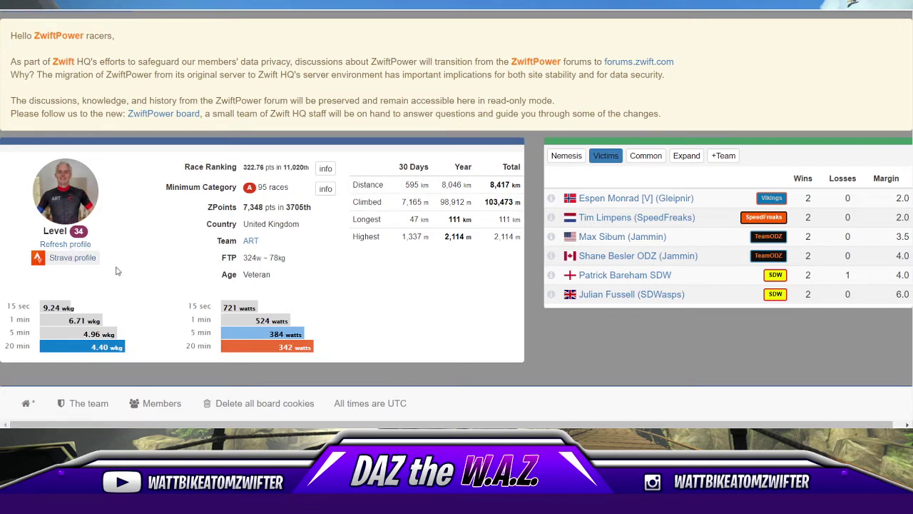
scroll(144, 248, "down", 1)
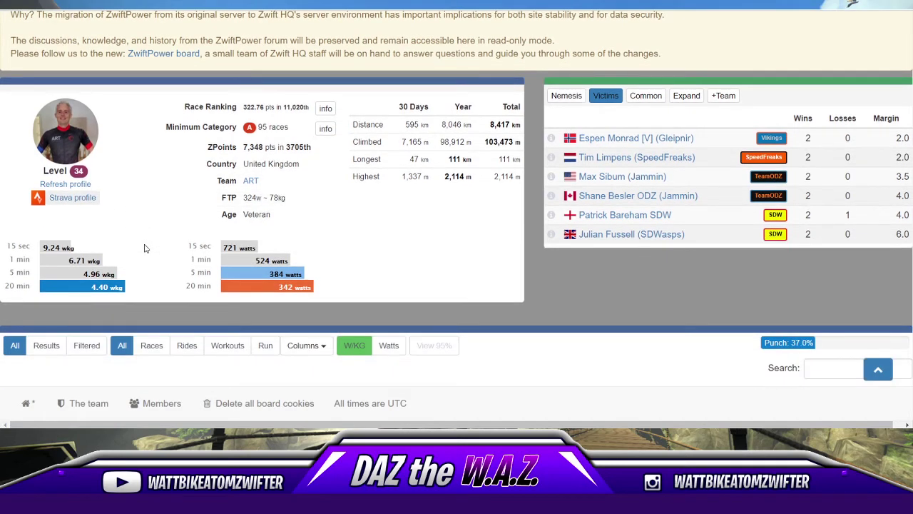
scroll(145, 248, "up", 1)
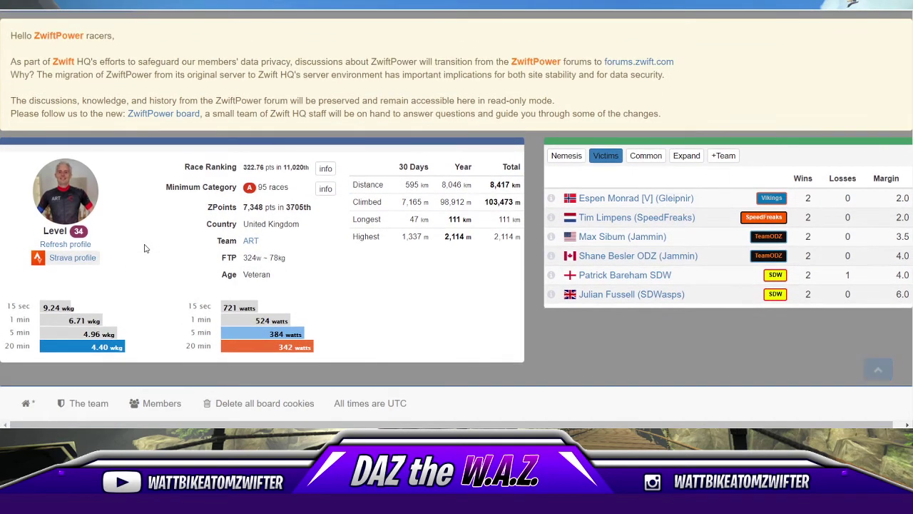
left_click(86, 245)
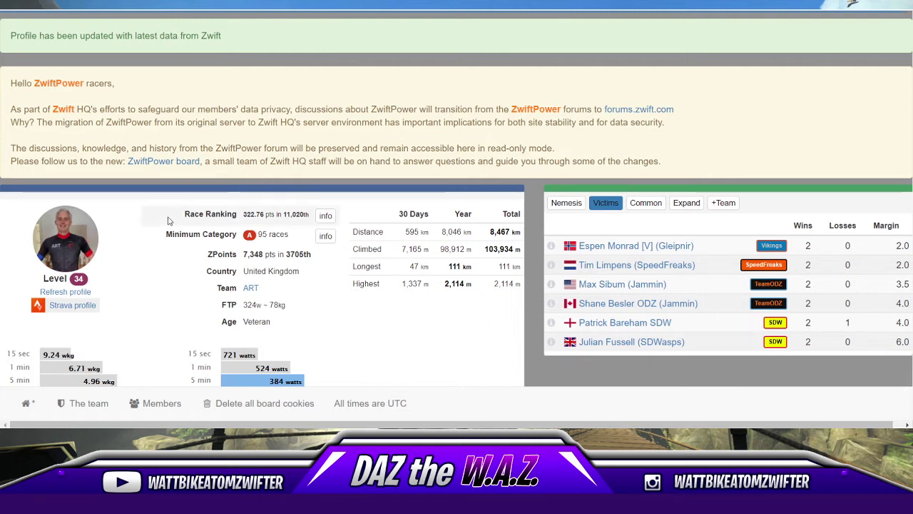
View the Strava page linked from the profile and return to the ZwiftPower rider profile.
left_click(88, 308)
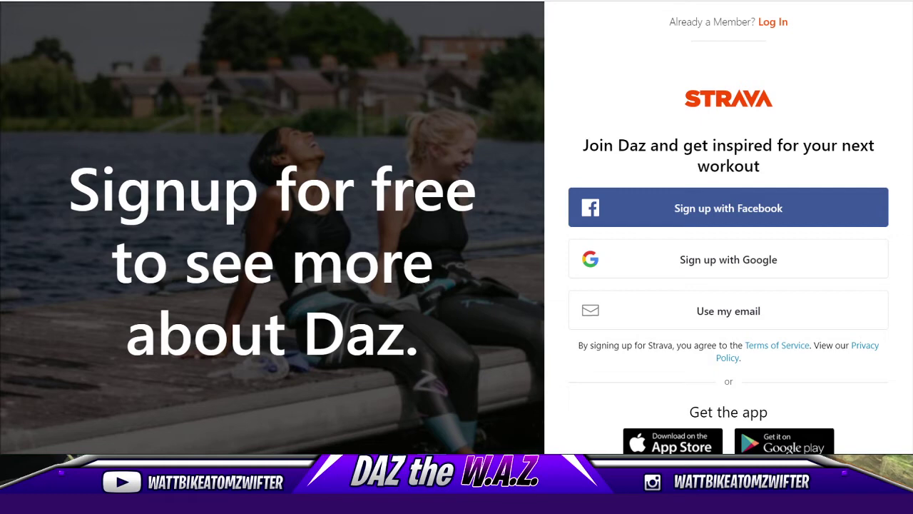
left_click(421, 1)
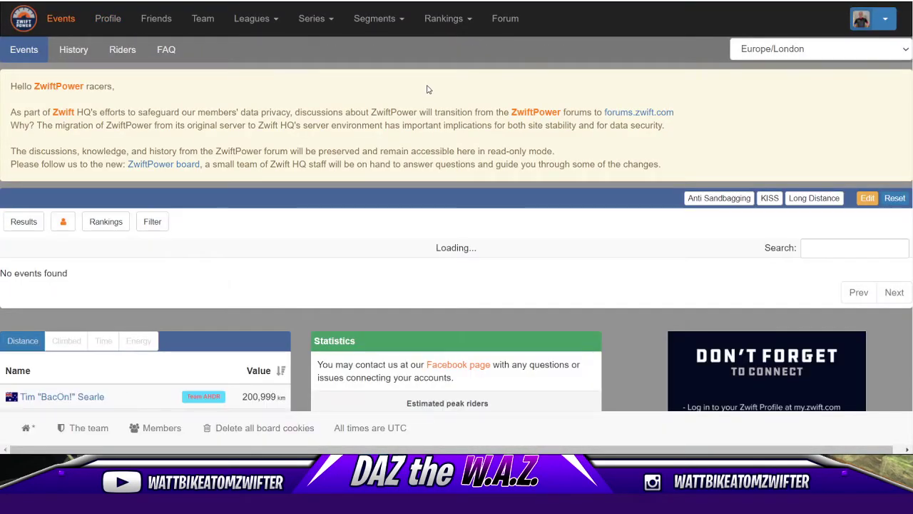
left_click(106, 20)
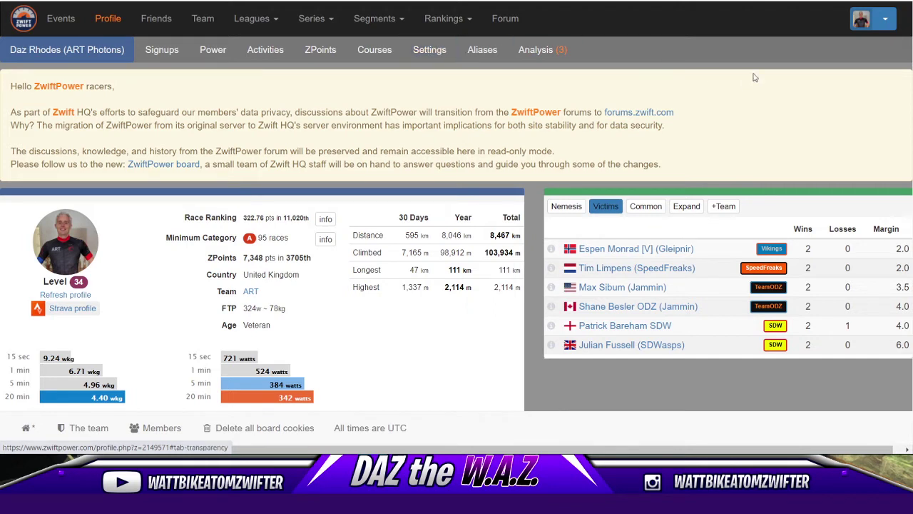
Open the rider profile's settings and highlight the verified Zwift ID.
left_click(430, 51)
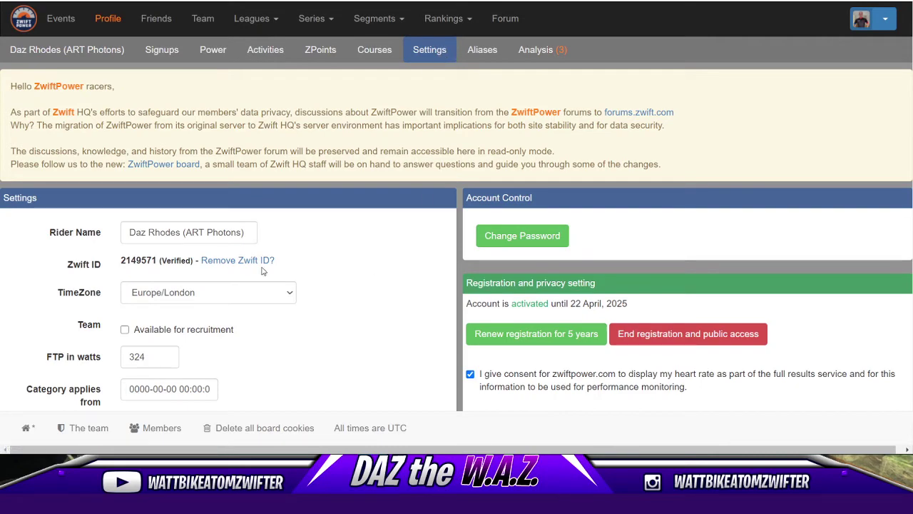
scroll(277, 336, "down", 1)
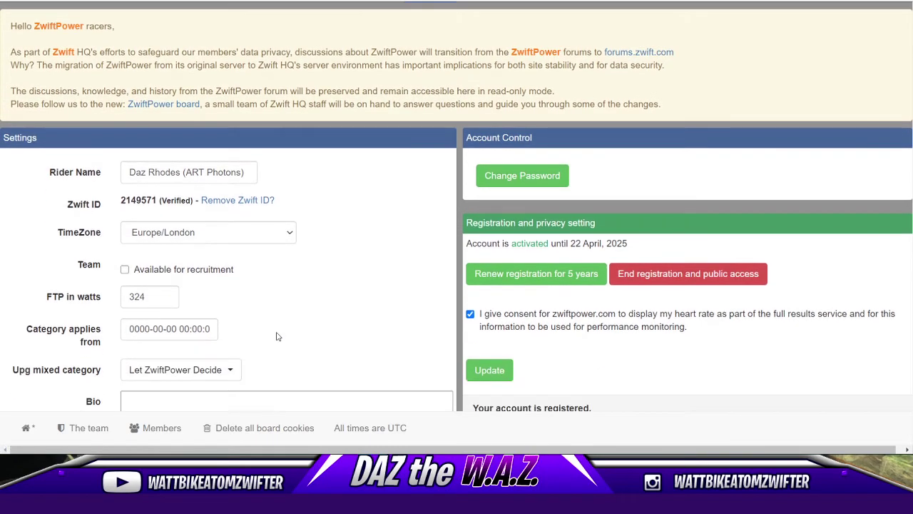
scroll(277, 336, "down", 1)
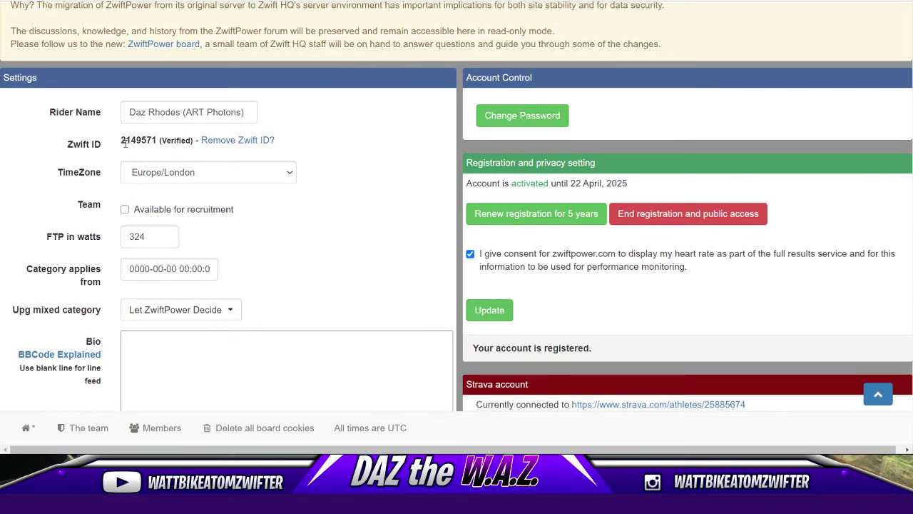
left_click_drag(121, 140, 161, 148)
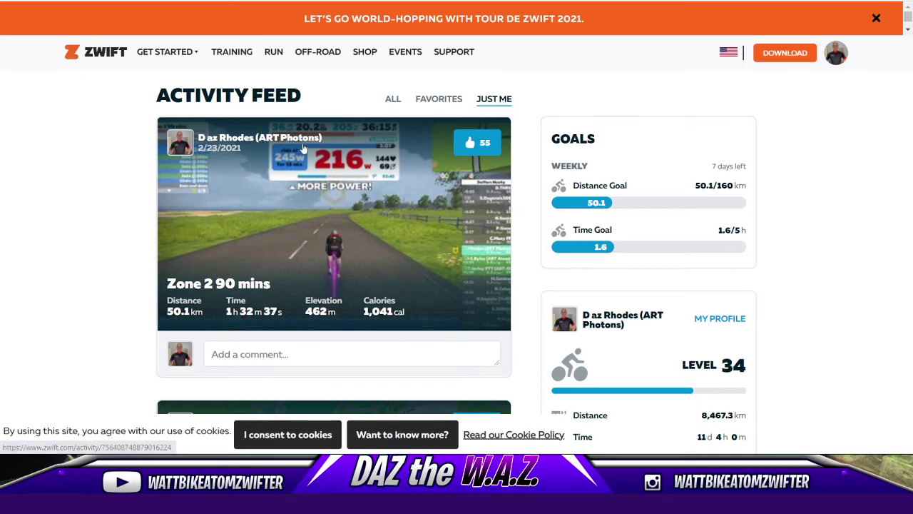
Open the "Zone 2 90 mins" ride on the Zwift site and check its activity settings for the FIT file download.
left_click(271, 177)
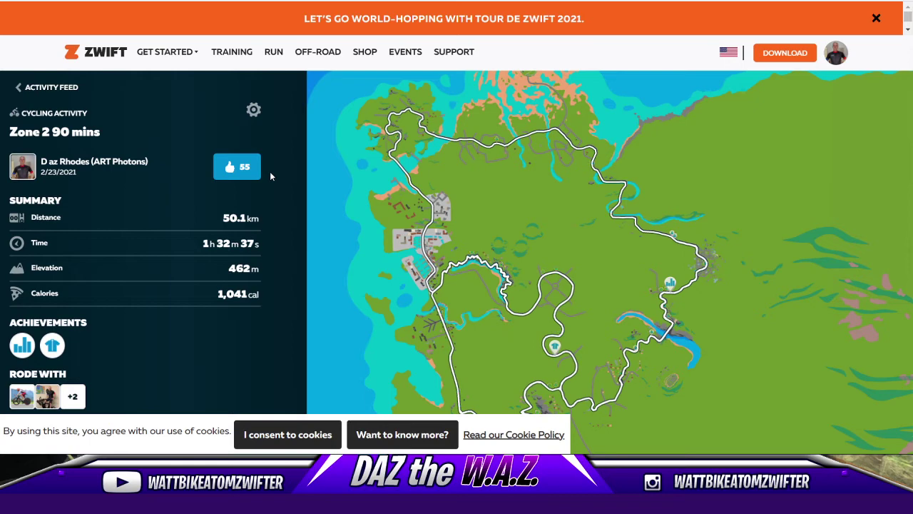
left_click(254, 110)
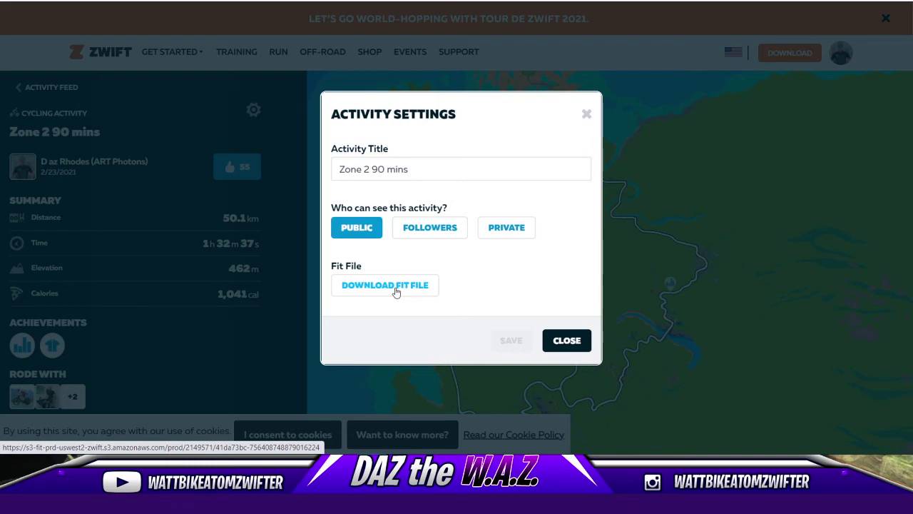
left_click(568, 341)
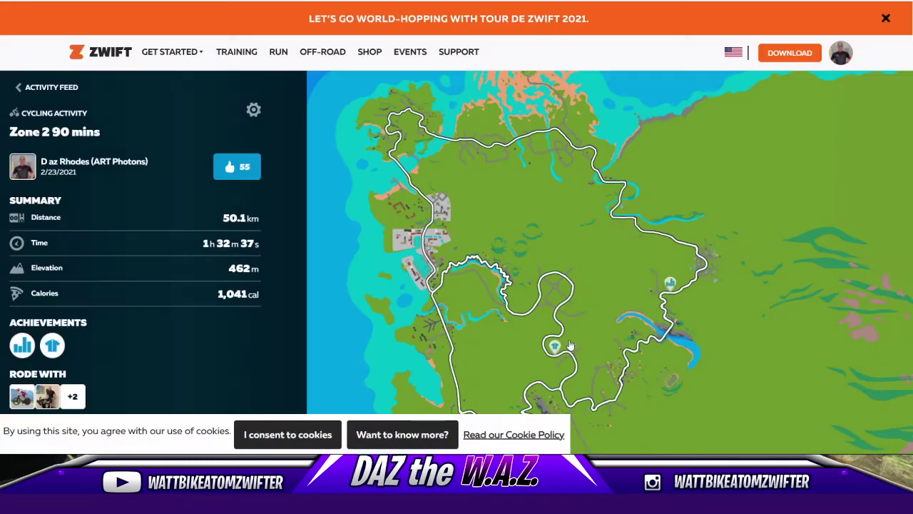
Return to the activity feed and open the activity settings of the "12km Endurance Warm Up Watopia" ride.
left_click(59, 89)
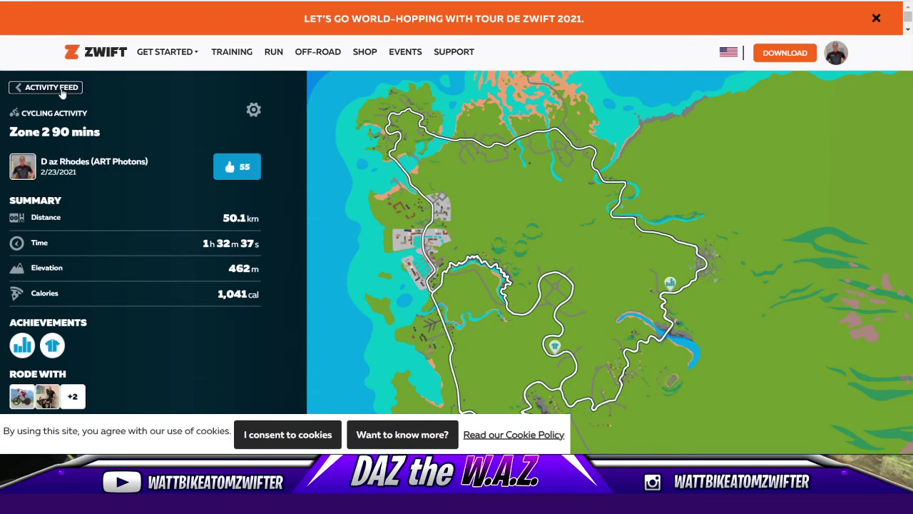
scroll(247, 221, "down", 7)
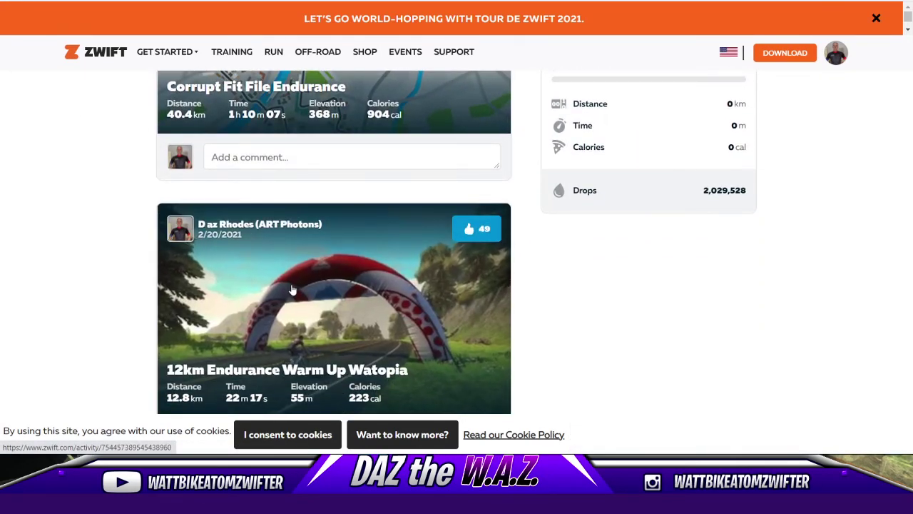
left_click(296, 296)
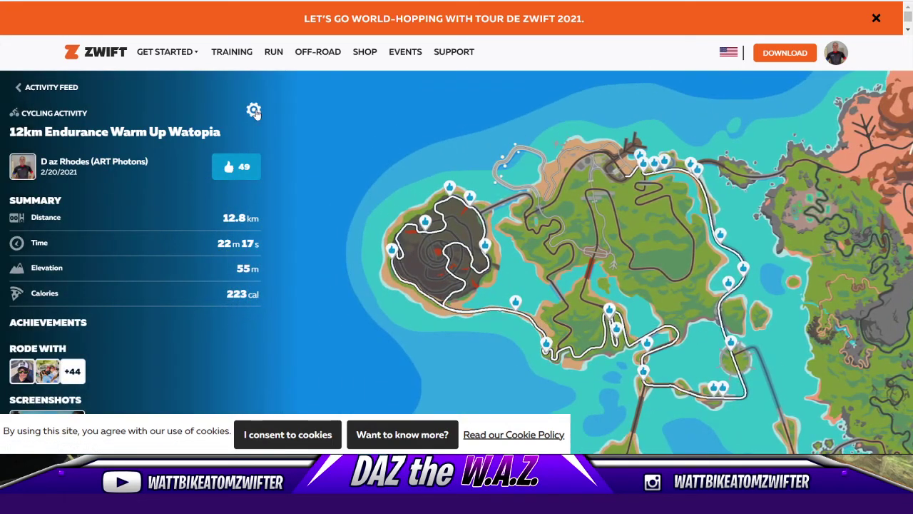
left_click(254, 111)
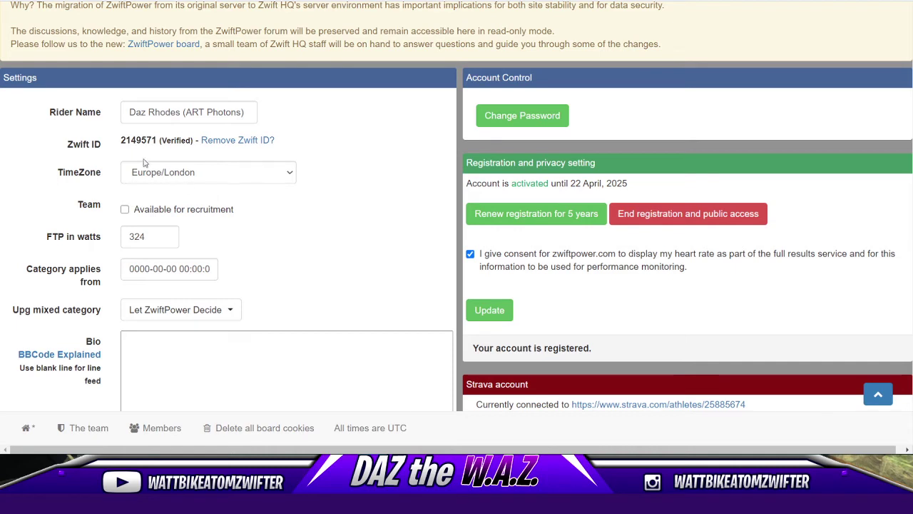
Highlight the Zwift ID and part of the rider name in the ZwiftPower settings.
left_click_drag(122, 140, 158, 140)
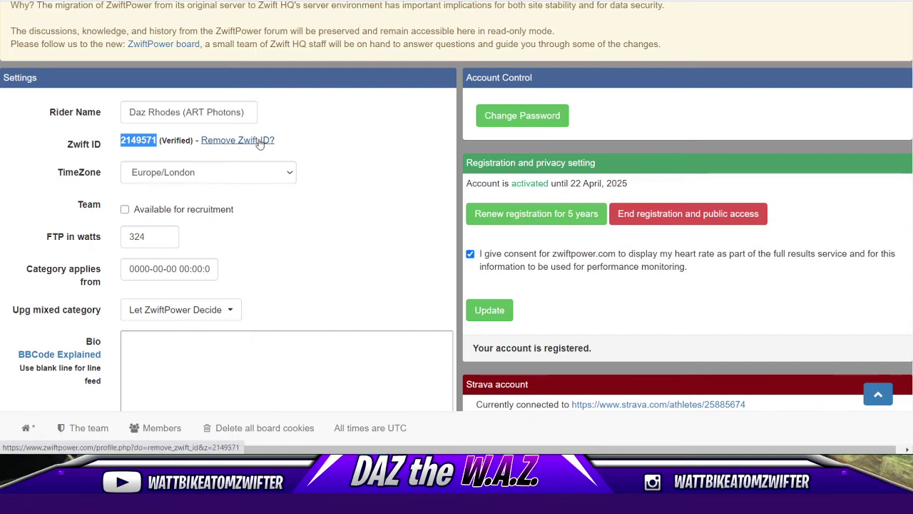
left_click(280, 215)
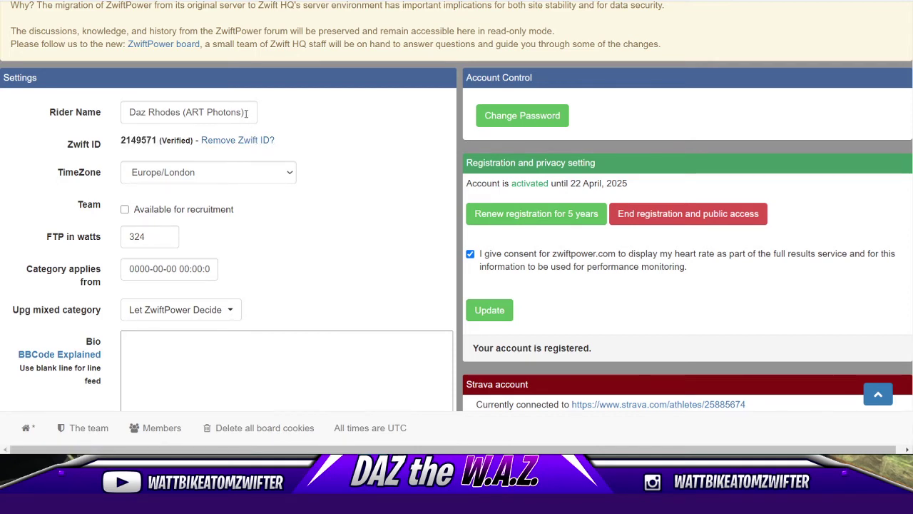
left_click_drag(212, 111, 114, 114)
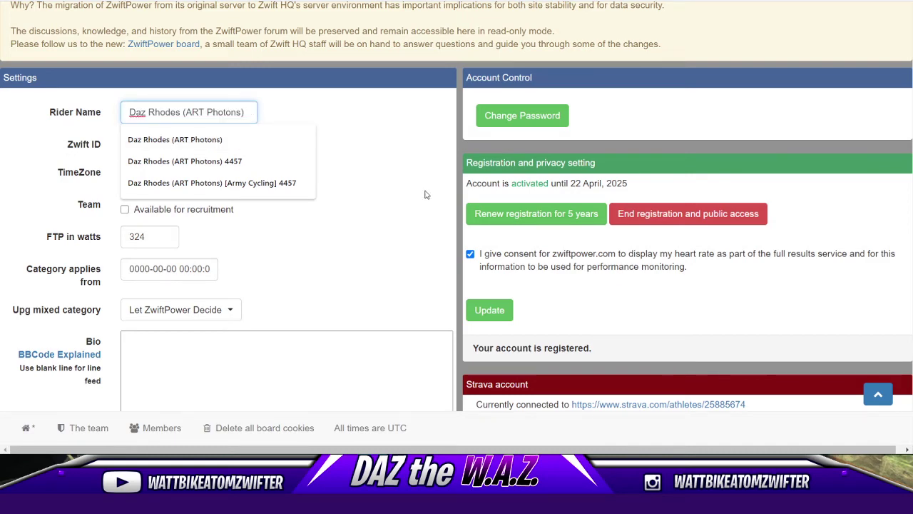
left_click(400, 204)
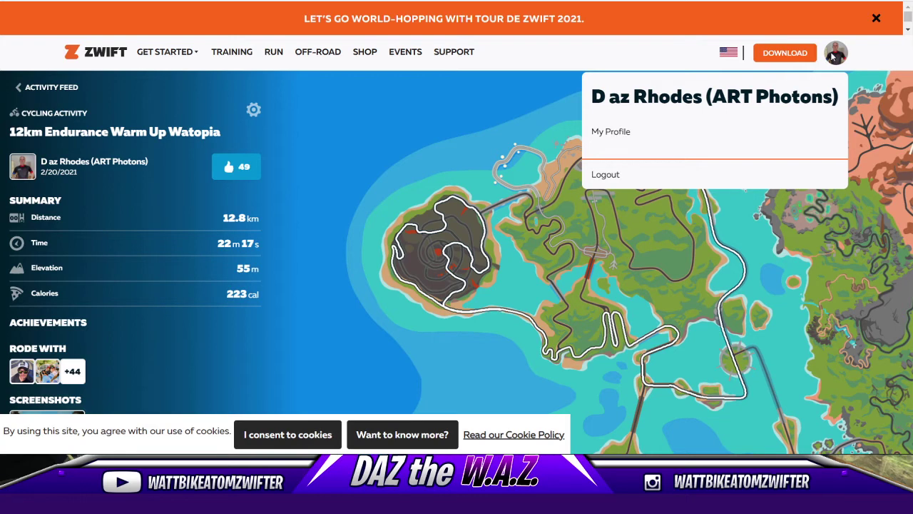
Open the account's own profile page on the Zwift site.
left_click(771, 132)
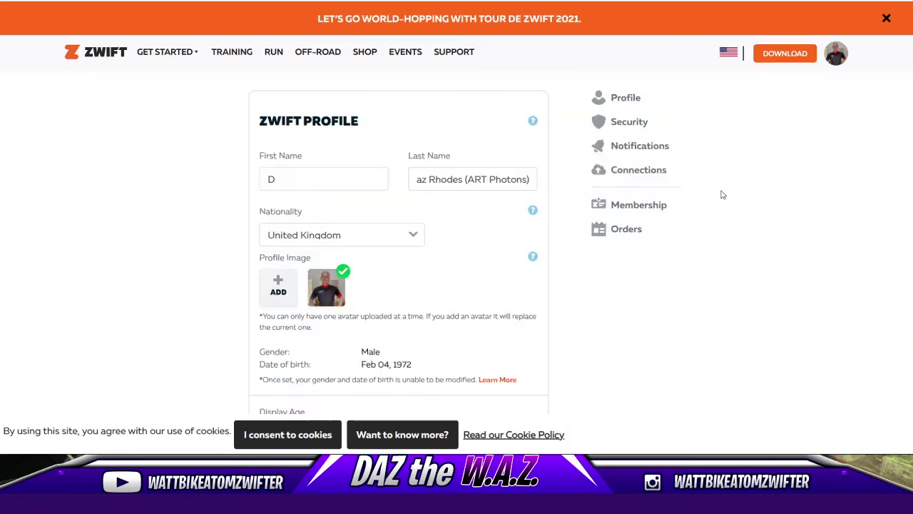
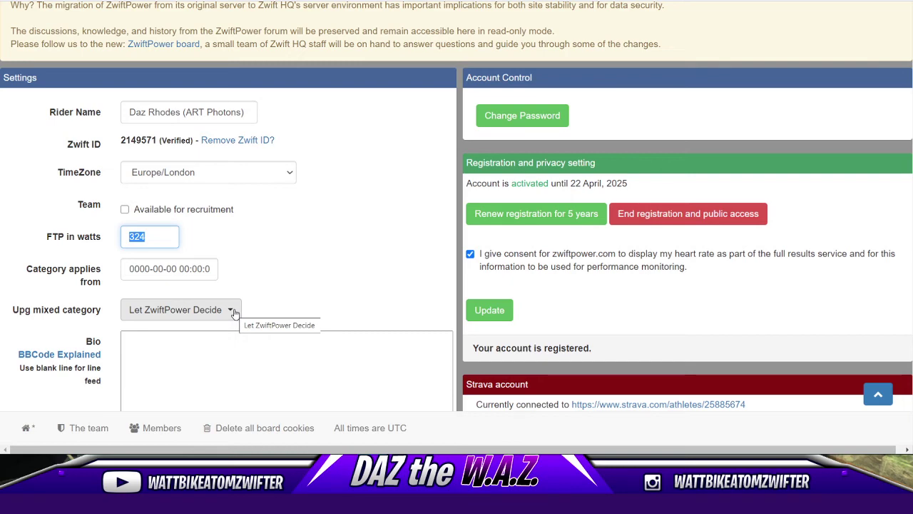
Review the ZwiftPower profile settings for FTP, mixed category, bio, registration and privacy, and the linked Strava account.
scroll(255, 291, "down", 3)
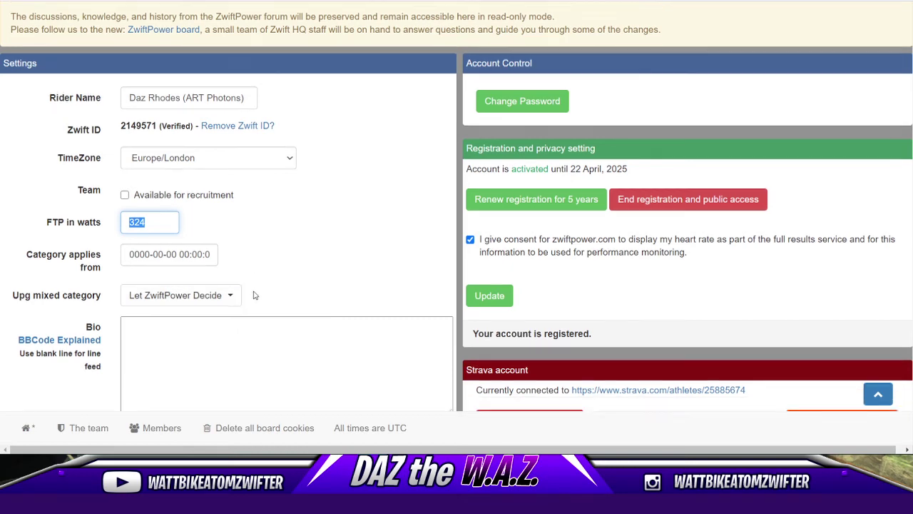
scroll(242, 311, "up", 1)
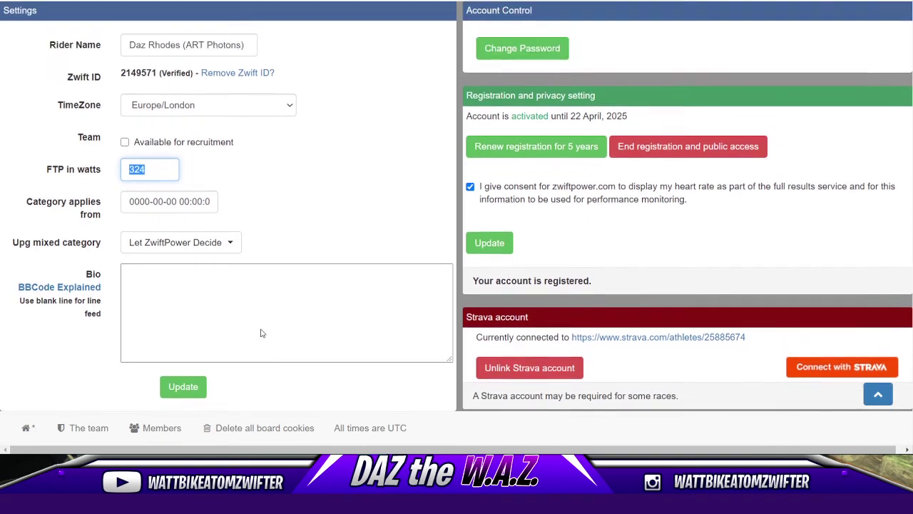
scroll(738, 364, "down", 1)
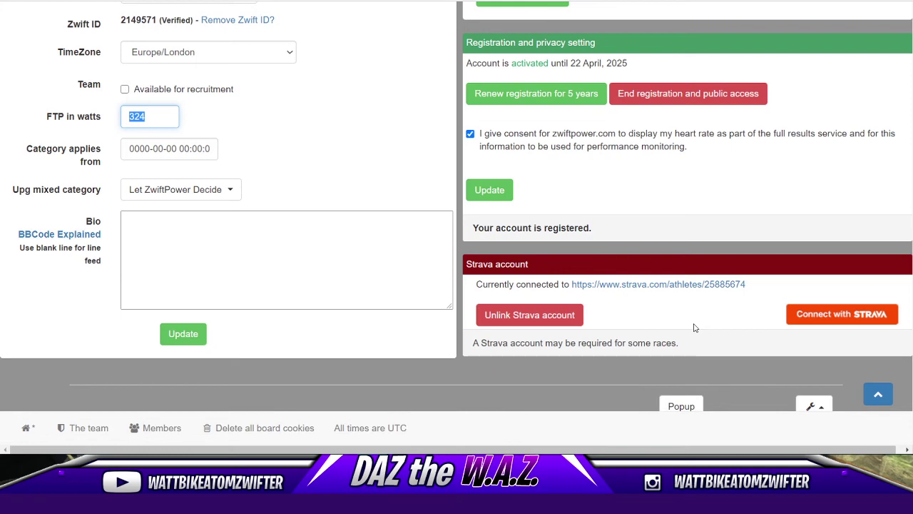
scroll(695, 326, "up", 1)
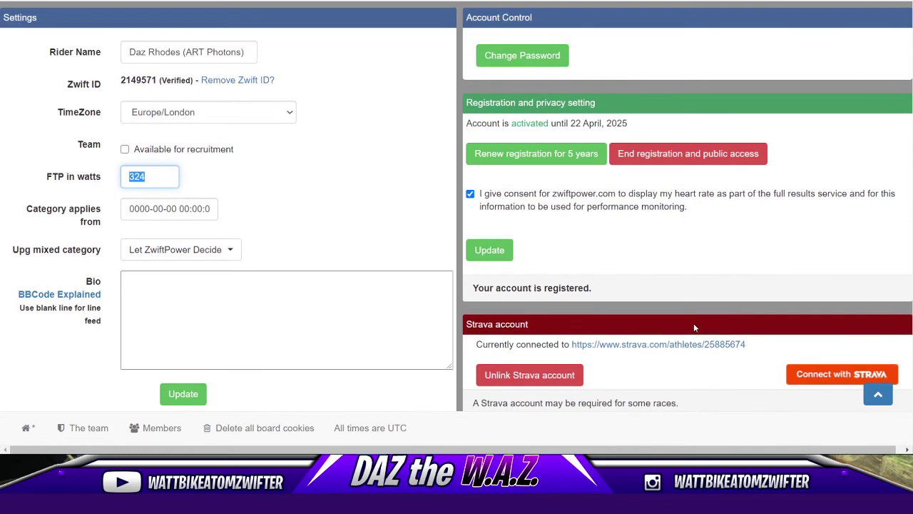
scroll(662, 249, "up", 1)
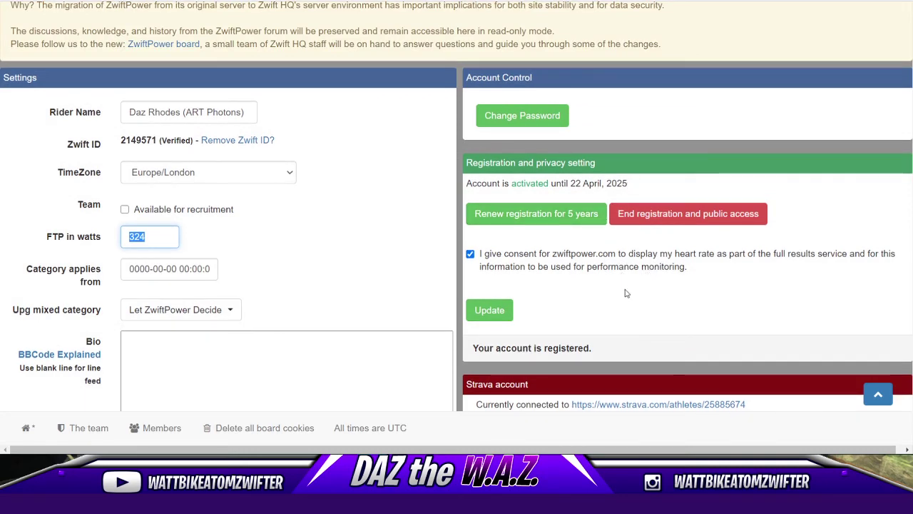
scroll(626, 294, "up", 2)
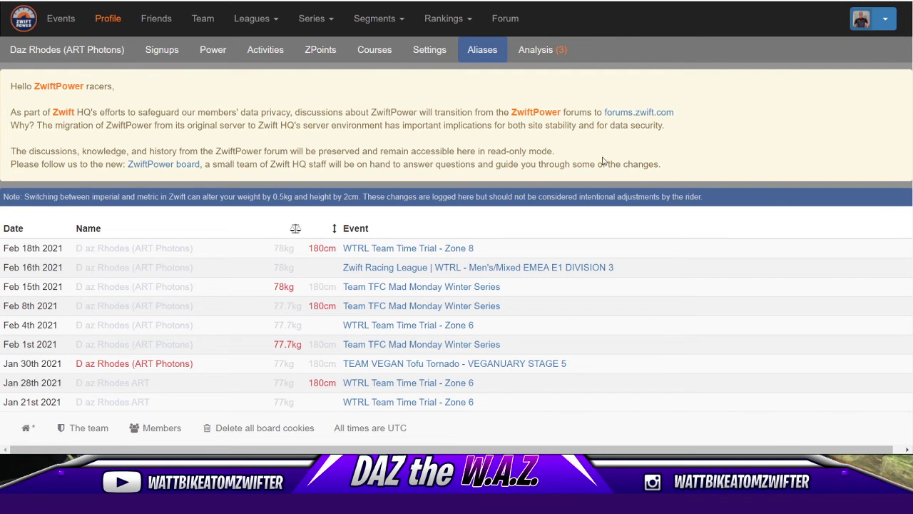
Examine the rider's alias history for name, weight and height changes across events, back to the oldest entries from April 2020.
scroll(441, 309, "down", 9)
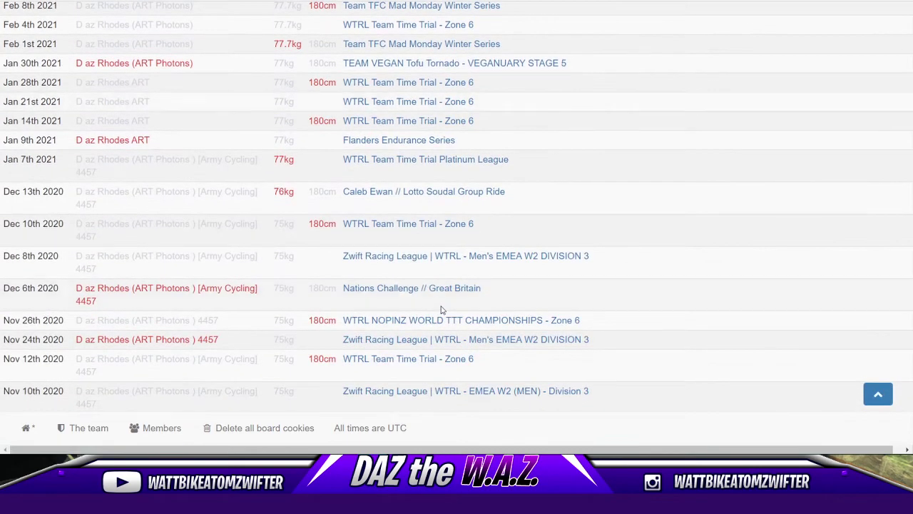
scroll(442, 309, "down", 6)
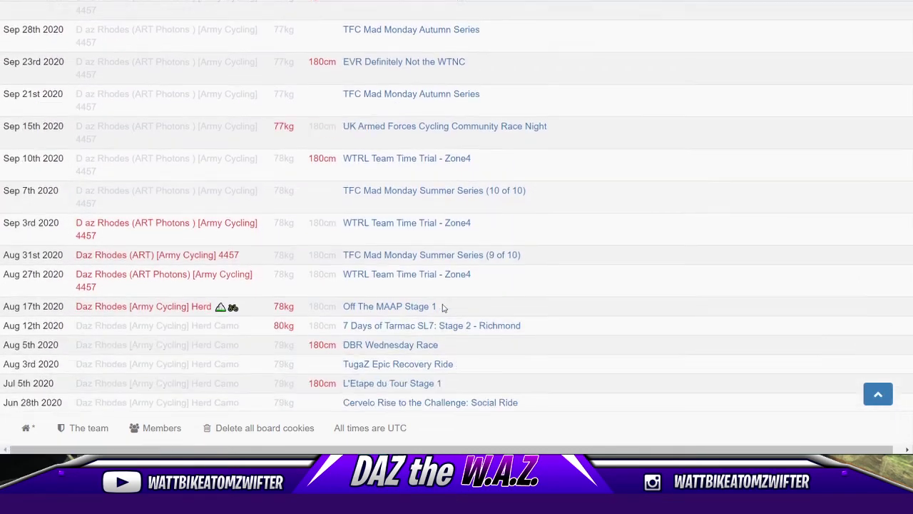
scroll(441, 310, "down", 3)
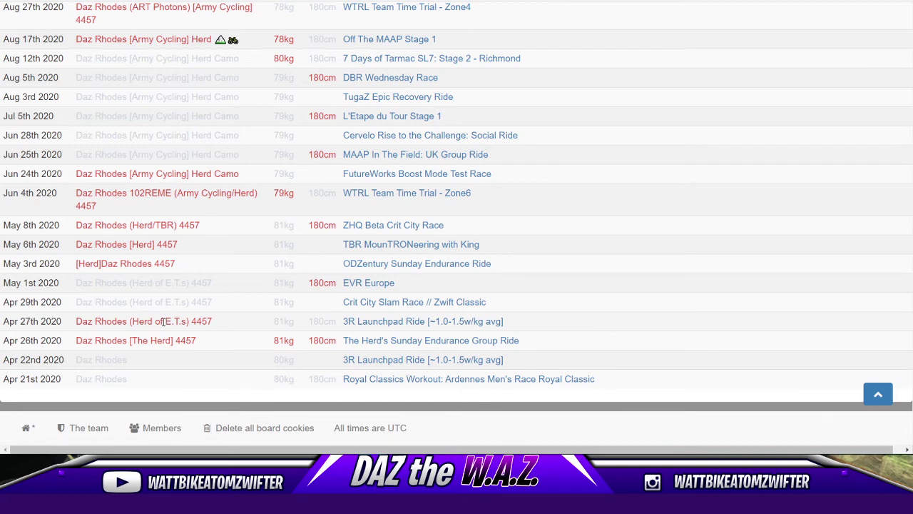
scroll(164, 321, "up", 1)
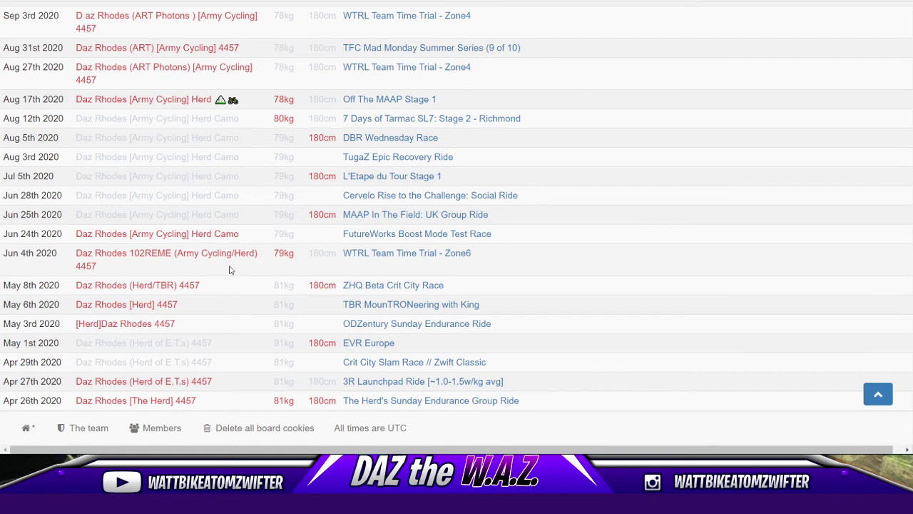
scroll(231, 267, "up", 1)
scroll(211, 305, "up", 3)
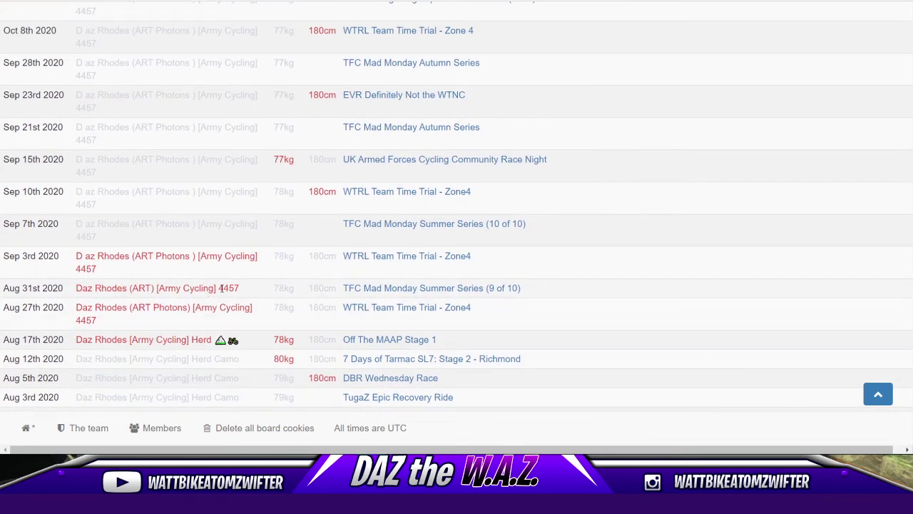
scroll(208, 300, "up", 6)
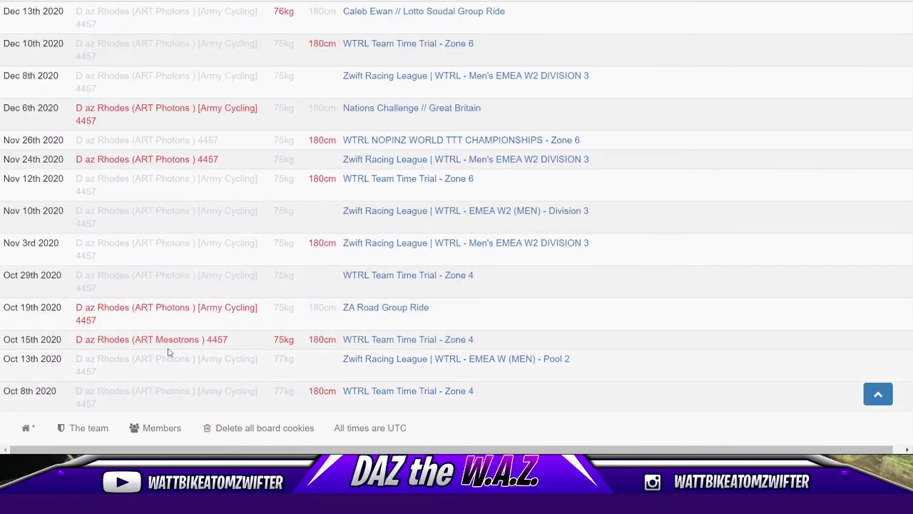
scroll(185, 343, "up", 1)
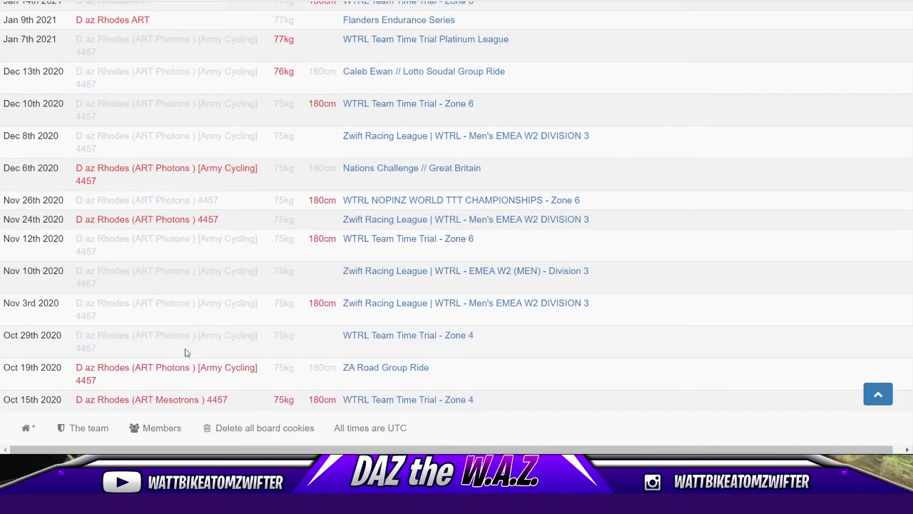
scroll(102, 392, "down", 1)
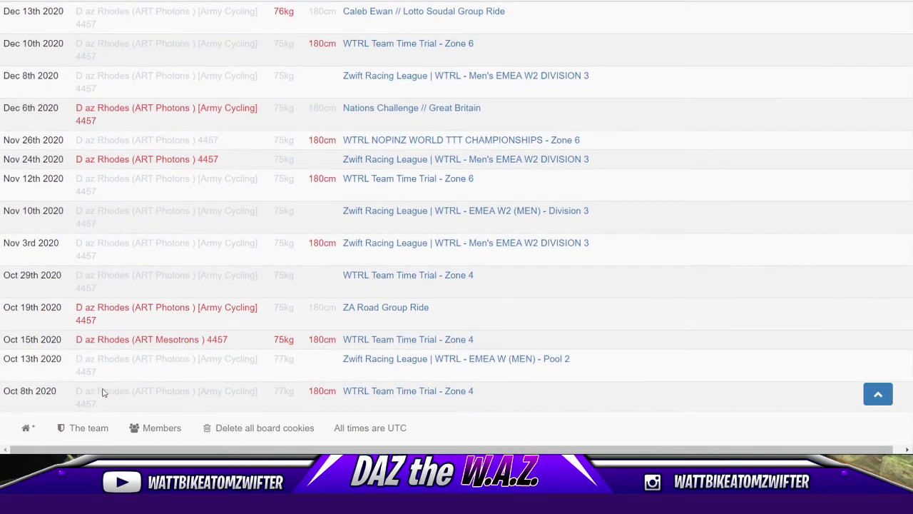
scroll(107, 388, "down", 5)
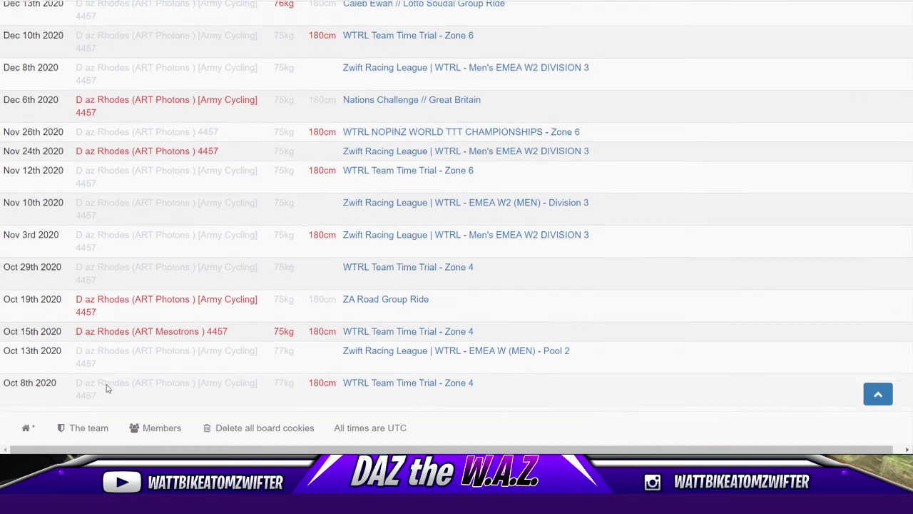
scroll(111, 385, "down", 2)
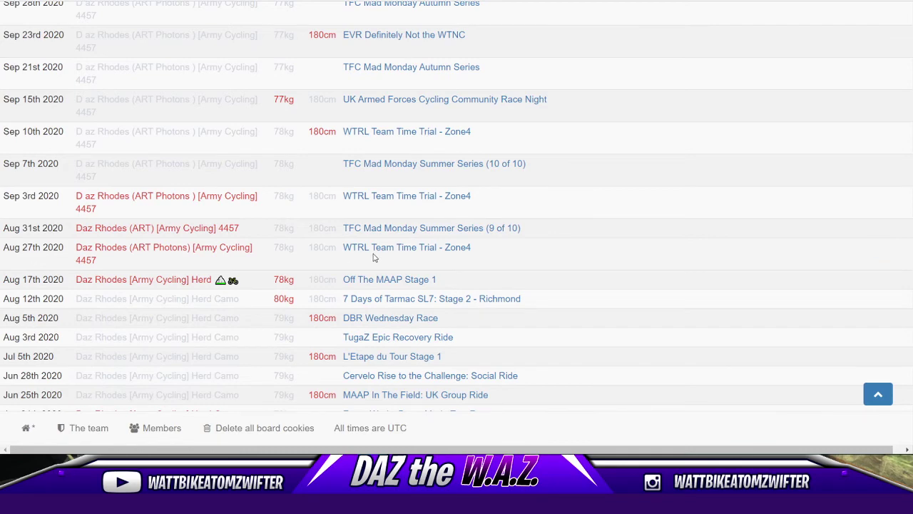
scroll(183, 248, "up", 5)
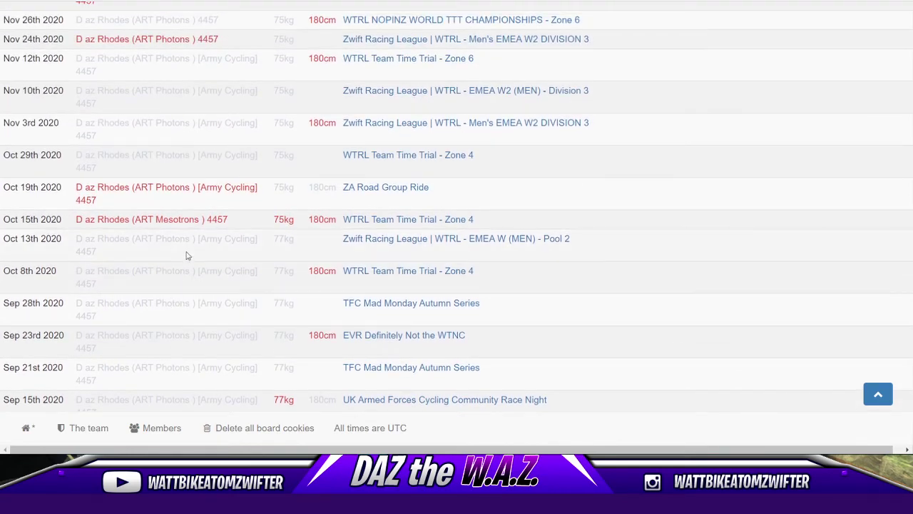
scroll(190, 271, "up", 1)
scroll(183, 297, "up", 1)
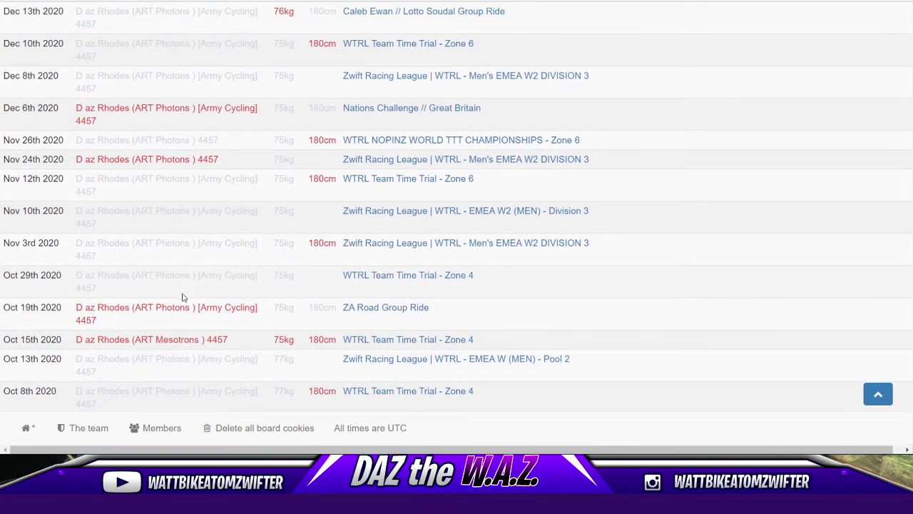
scroll(169, 241, "up", 2)
scroll(168, 242, "up", 5)
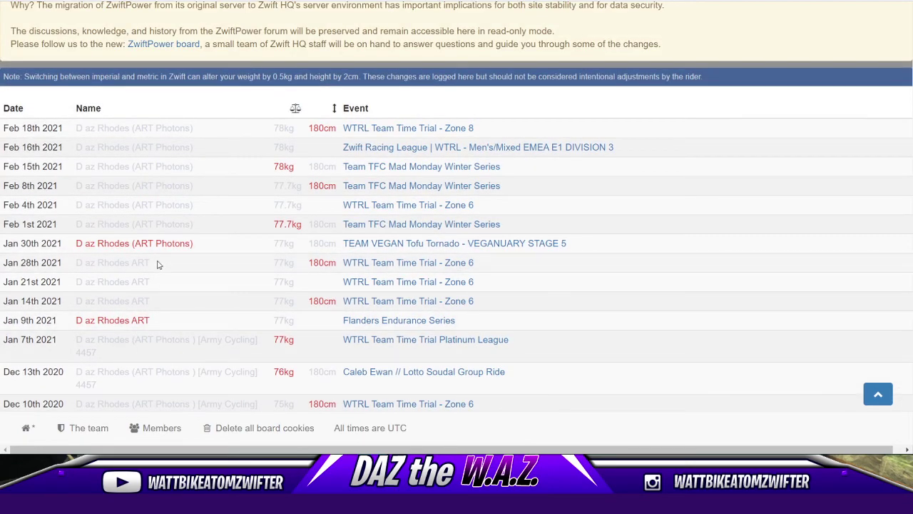
scroll(158, 265, "up", 1)
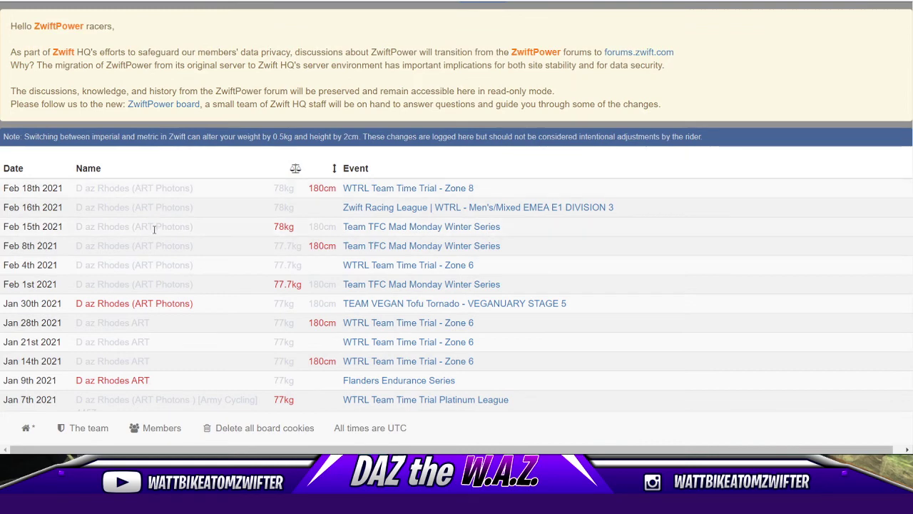
scroll(154, 229, "up", 1)
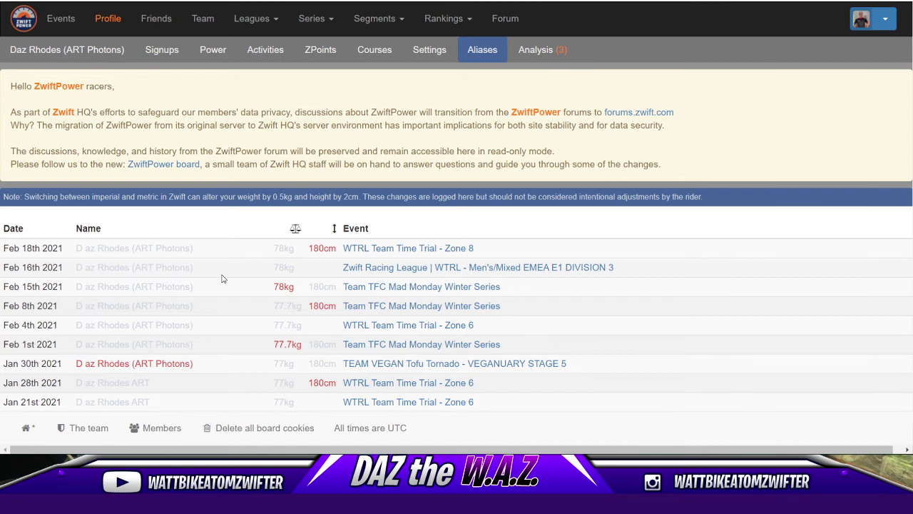
scroll(224, 289, "down", 5)
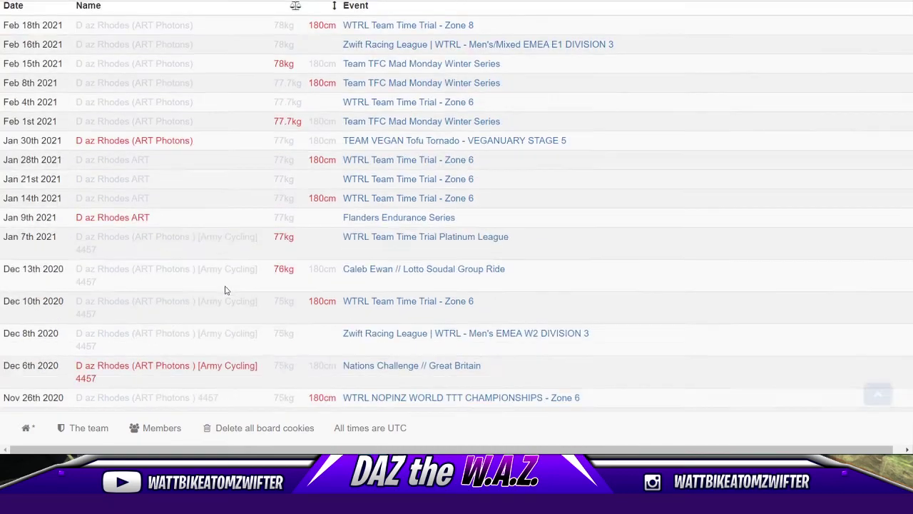
scroll(224, 288, "up", 6)
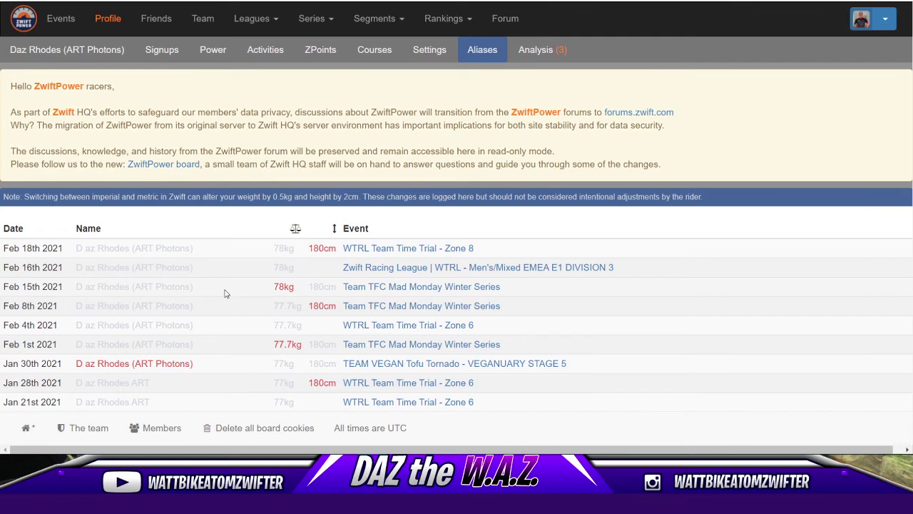
scroll(235, 321, "down", 8)
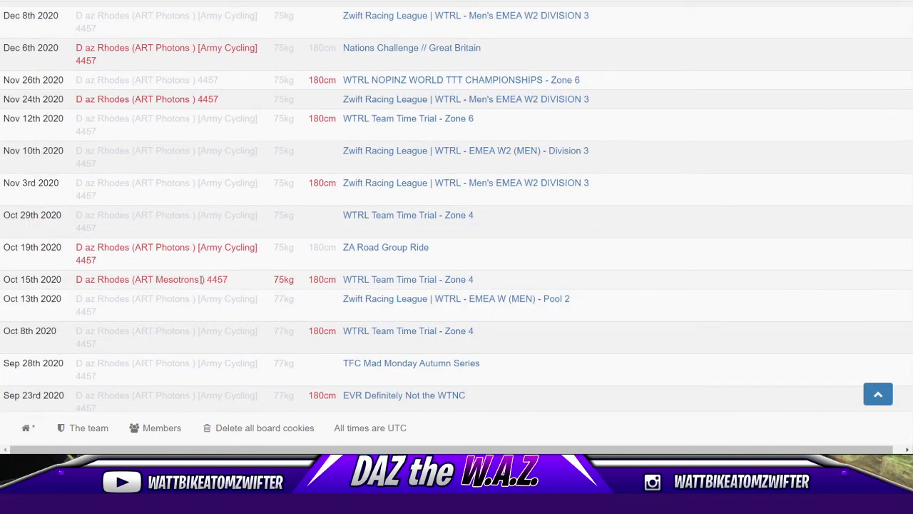
scroll(243, 303, "up", 10)
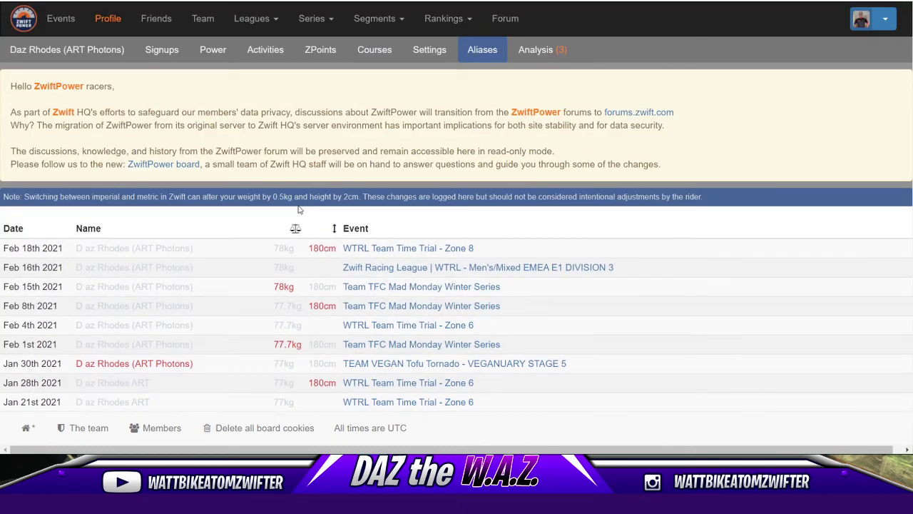
Open the rider's main profile page and view the race ranking, category, power and distance statistics.
left_click(68, 50)
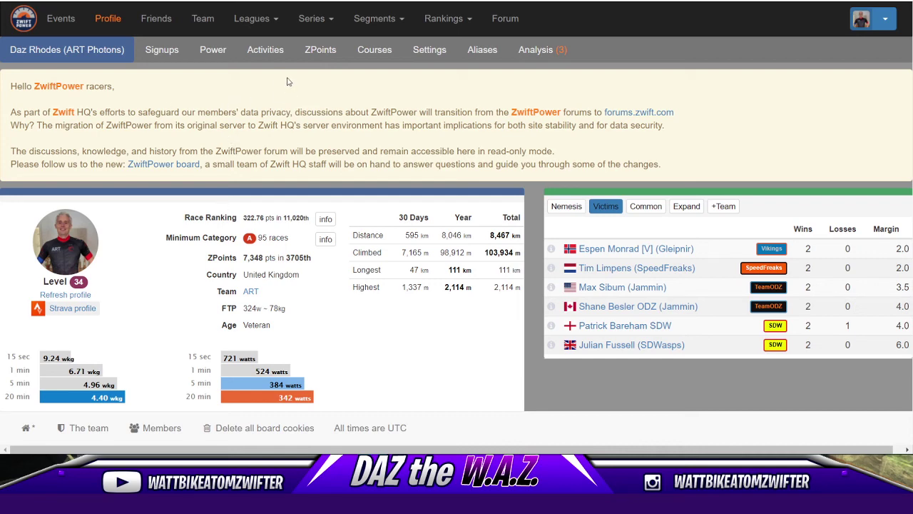
scroll(284, 85, "down", 1)
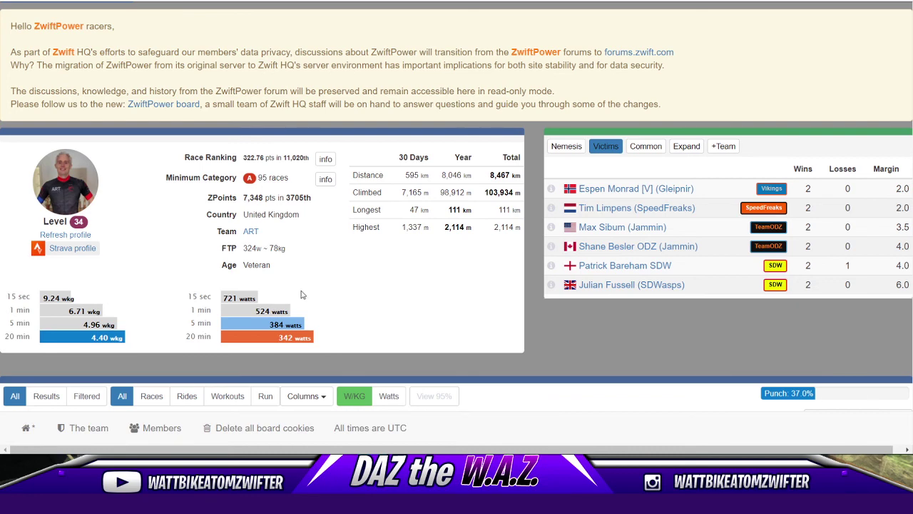
scroll(300, 296, "up", 1)
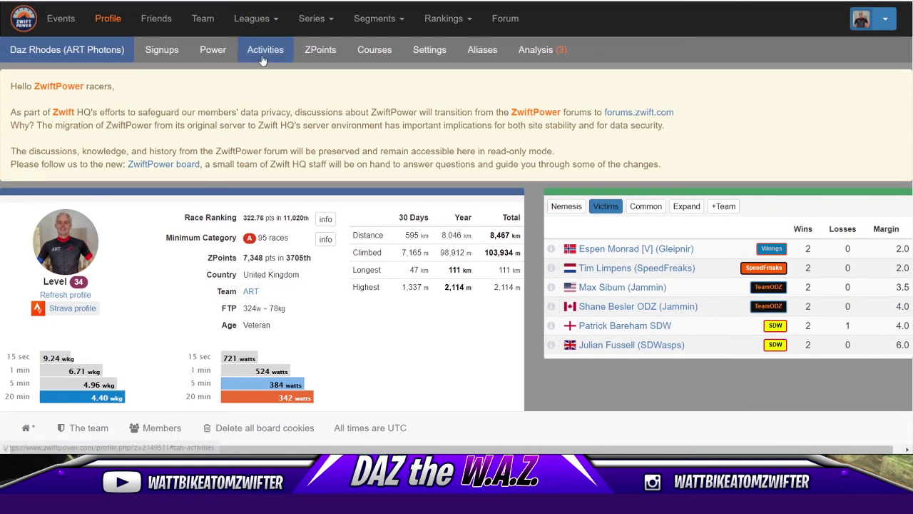
Open the profile's activities and examine the first page of recorded rides and their download links.
left_click(264, 55)
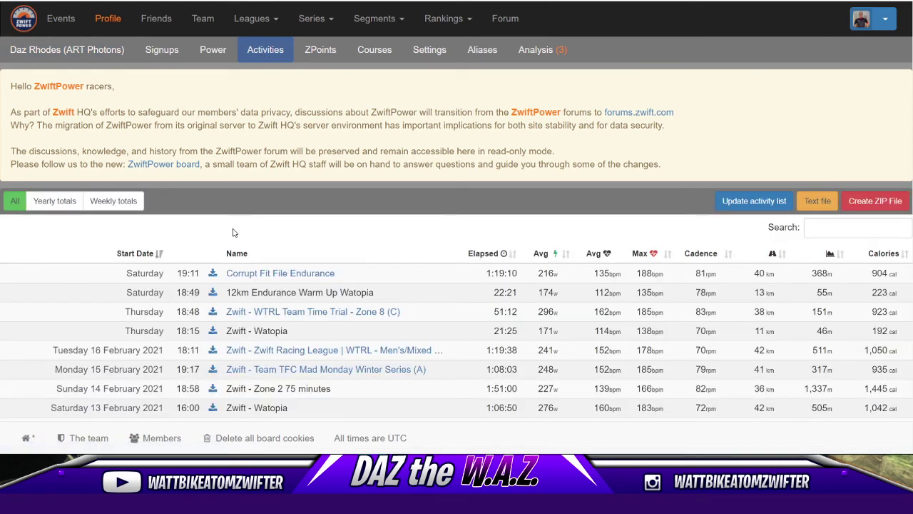
scroll(242, 264, "down", 6)
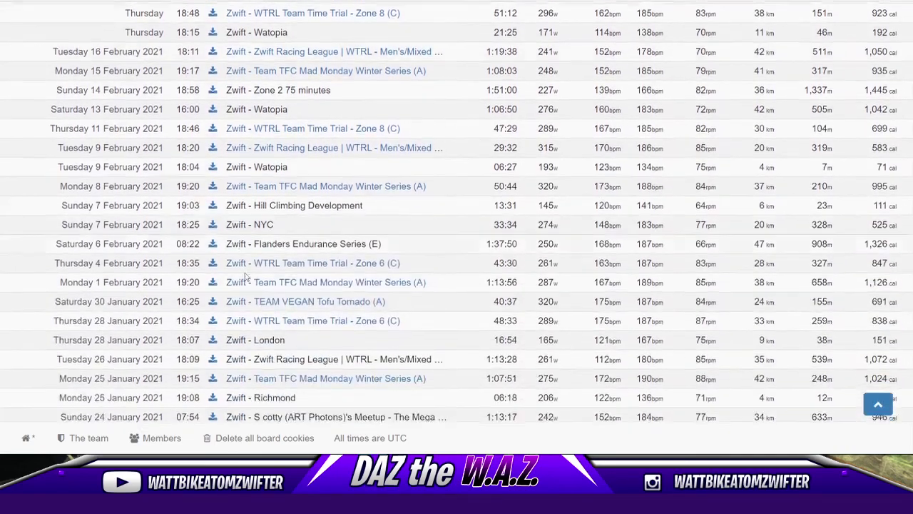
scroll(253, 293, "down", 10)
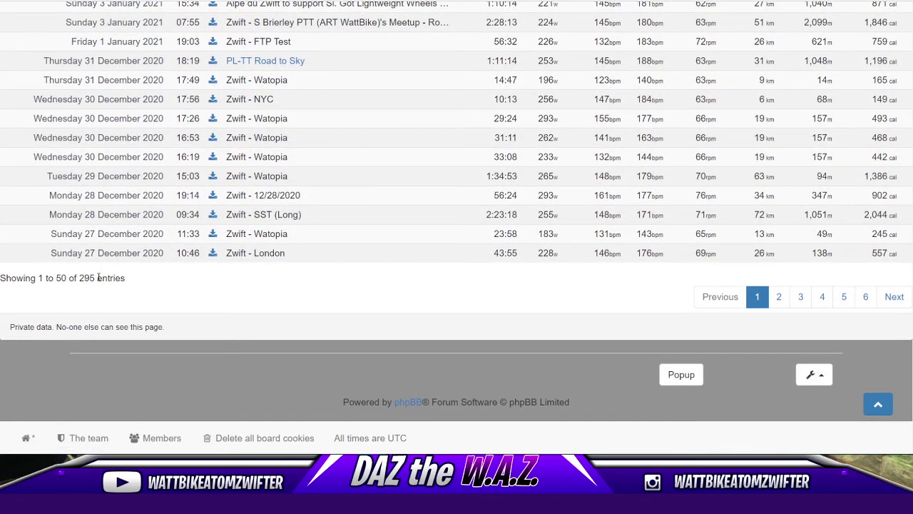
scroll(188, 285, "up", 2)
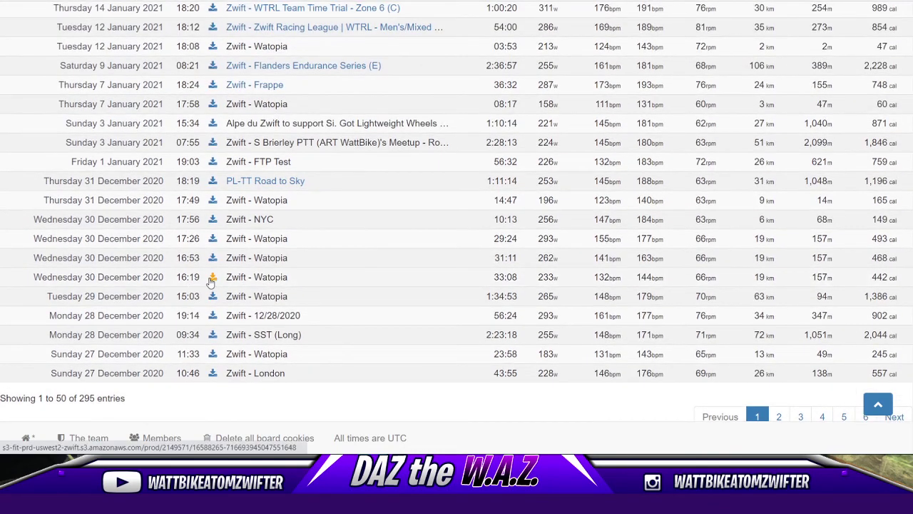
scroll(214, 279, "up", 1)
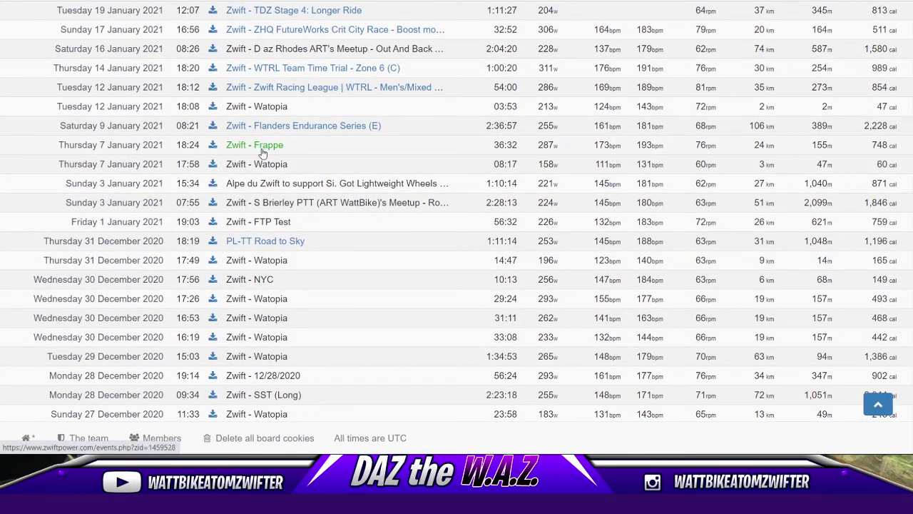
scroll(263, 153, "up", 1)
scroll(262, 153, "up", 10)
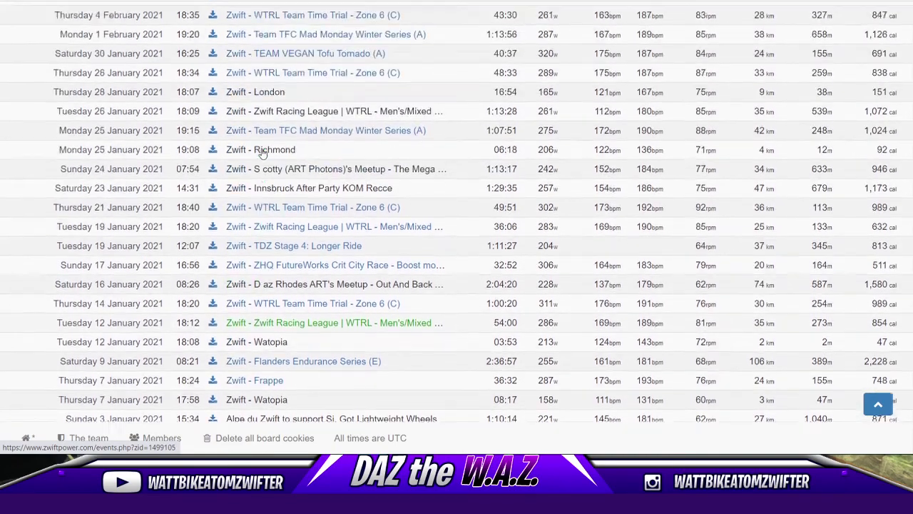
scroll(262, 153, "up", 2)
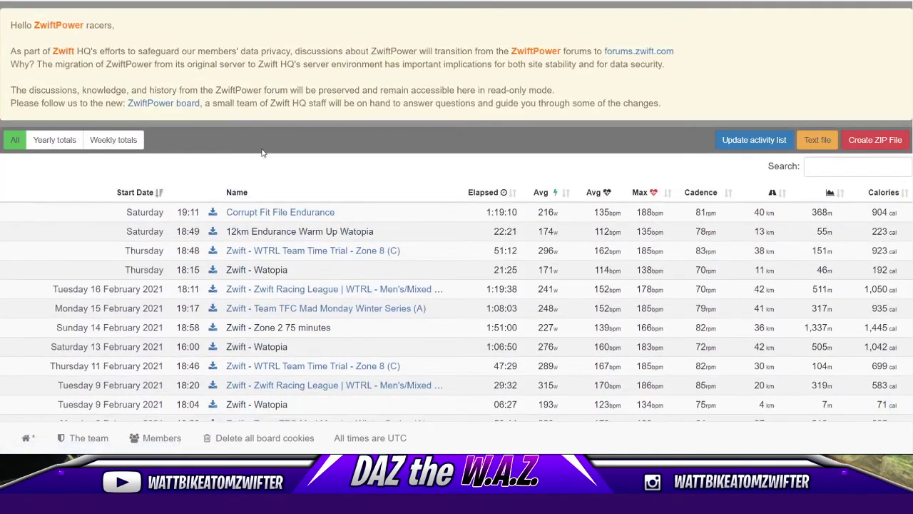
scroll(262, 152, "down", 1)
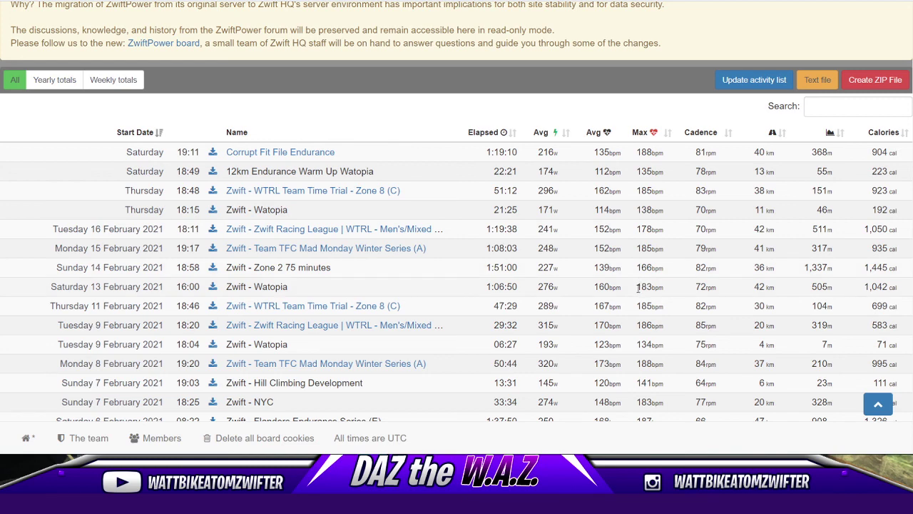
scroll(639, 288, "up", 2)
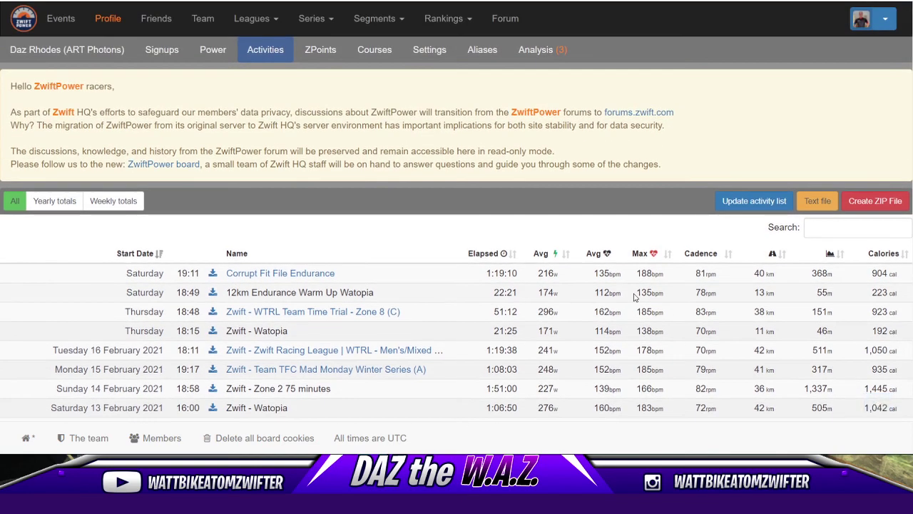